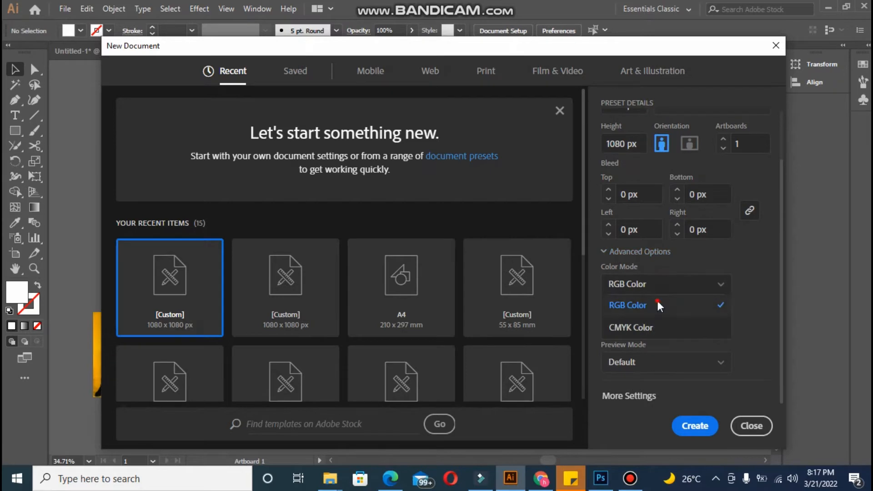
- Choose RGB Color as the new document's color mode, then close the dialog without creating the document
left_click(657, 305)
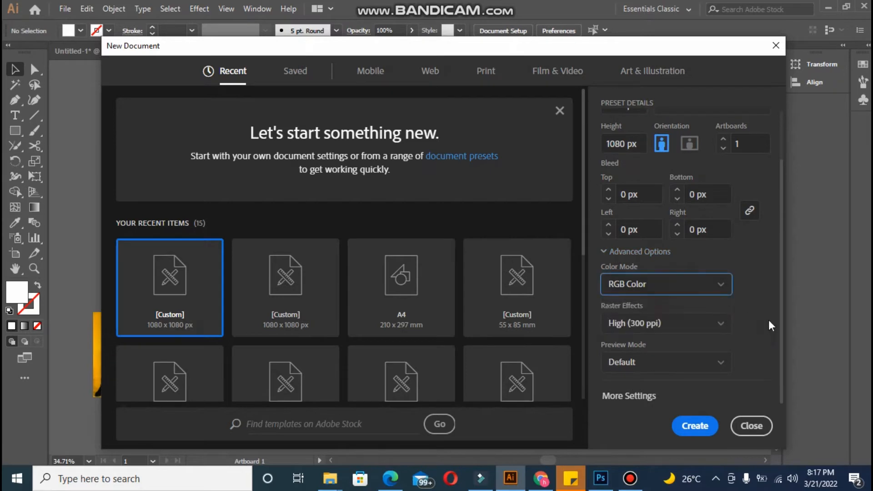
left_click(743, 424)
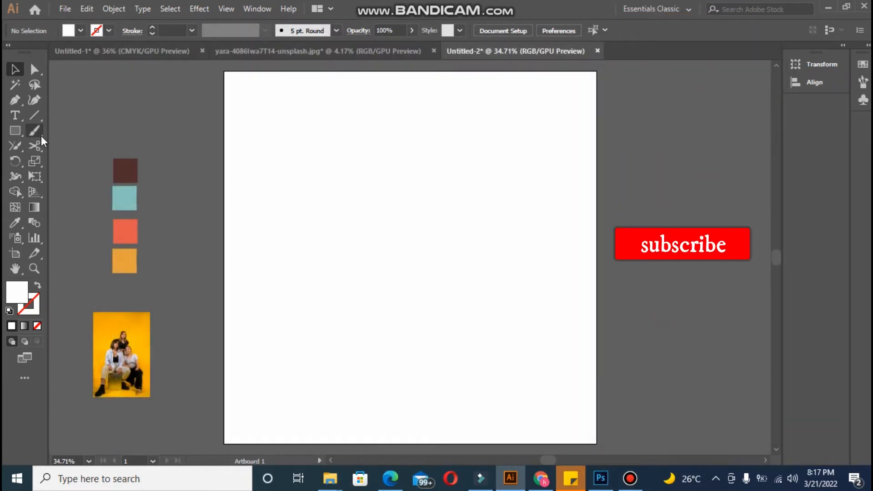
- Draw a rectangle covering the whole artboard and fill it with the dark brown sampled from the palette swatch
left_click(15, 131)
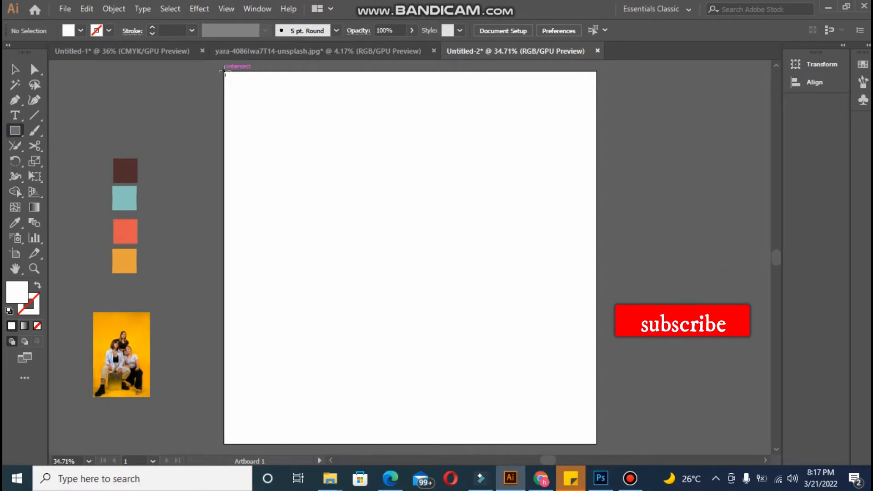
mouse_move(223, 71)
left_mouse_down()
mouse_move(345, 261)
mouse_move(577, 431)
mouse_move(624, 437)
mouse_move(600, 415)
mouse_move(590, 431)
mouse_move(595, 423)
left_mouse_up()
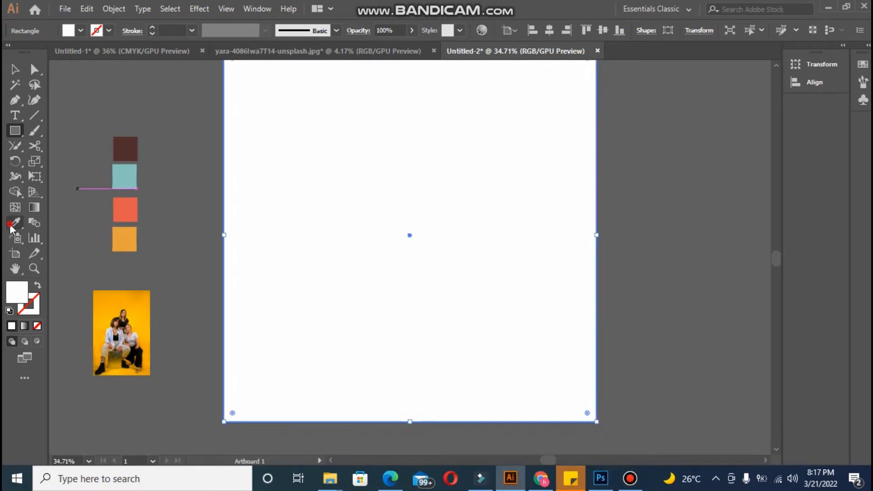
left_click(12, 226)
left_click(128, 144)
left_click(12, 69)
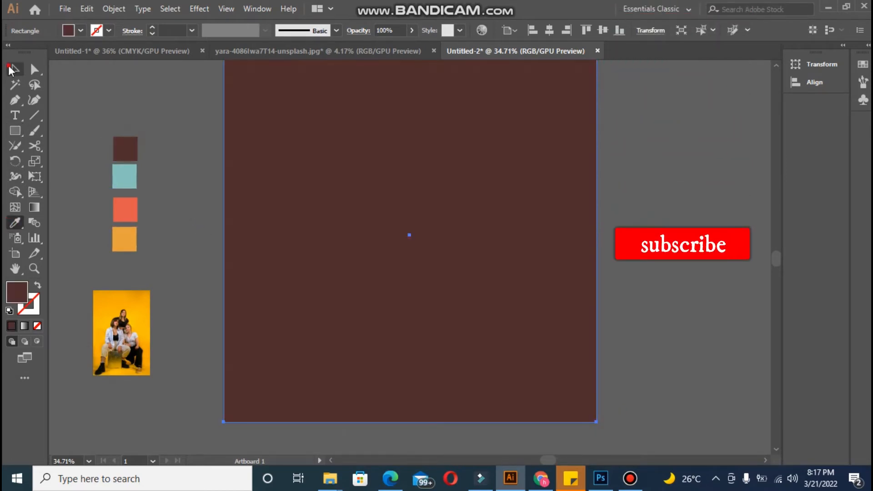
key("ctrl+0")
left_click(187, 175)
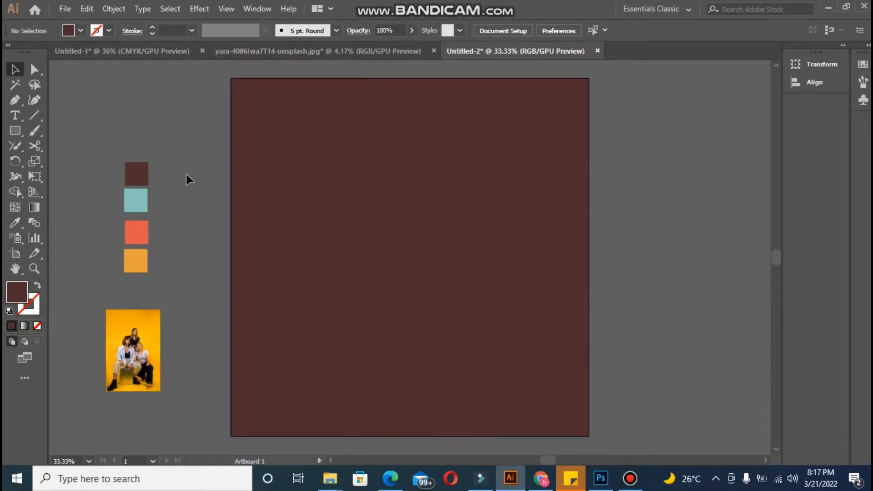
- Draw a narrow vertical rectangle along the artboard's left edge and stretch it to the artboard's full height
left_click(14, 129)
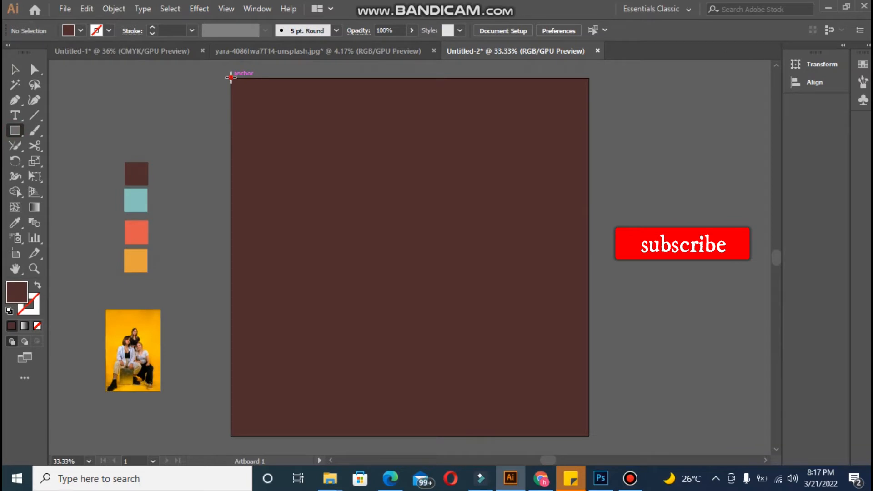
left_click_drag(232, 79, 256, 171)
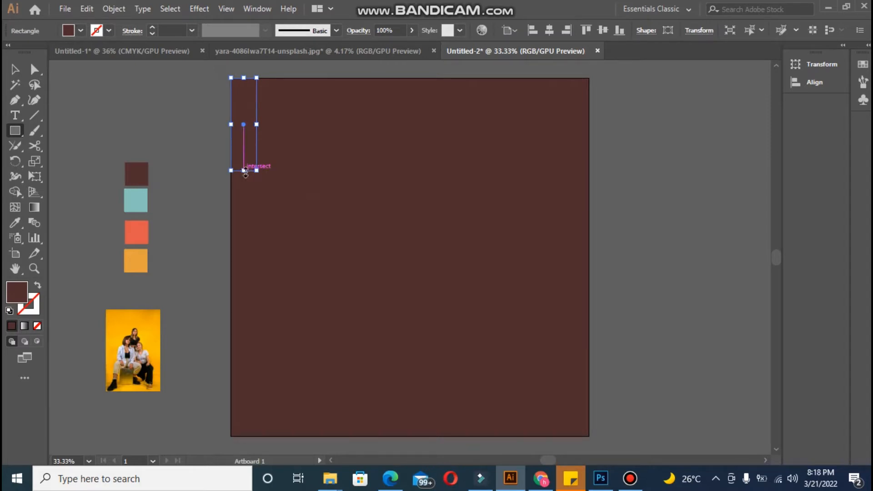
left_click_drag(276, 77, 237, 312)
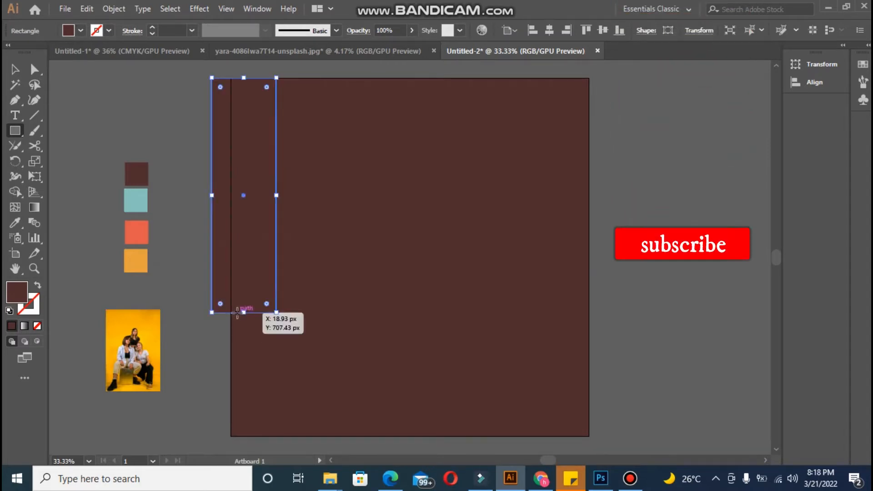
key("ctrl+z")
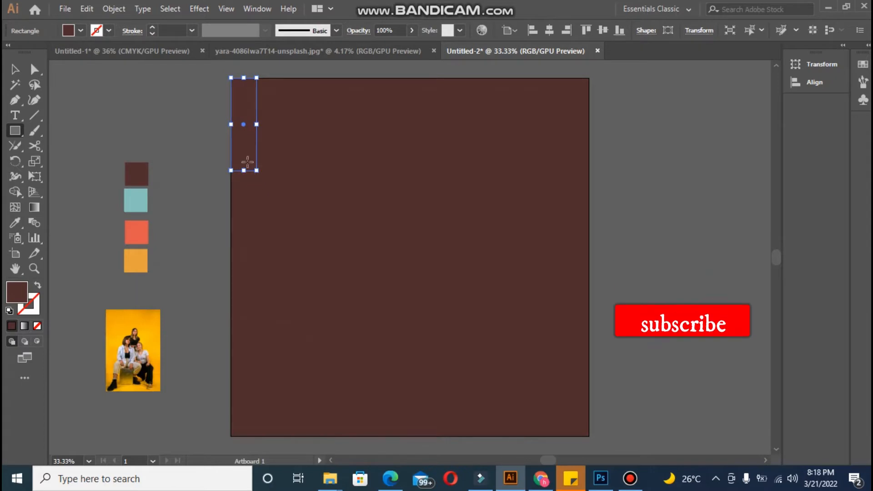
left_click_drag(244, 171, 249, 367)
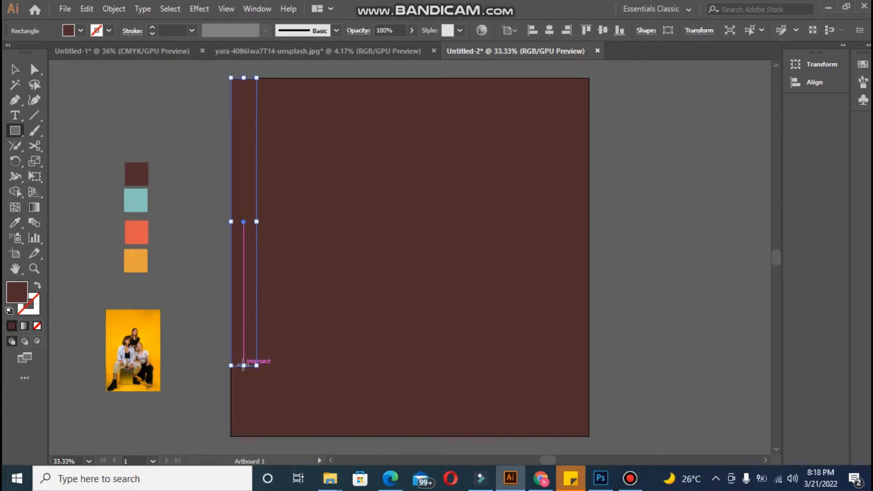
left_click_drag(244, 365, 244, 365)
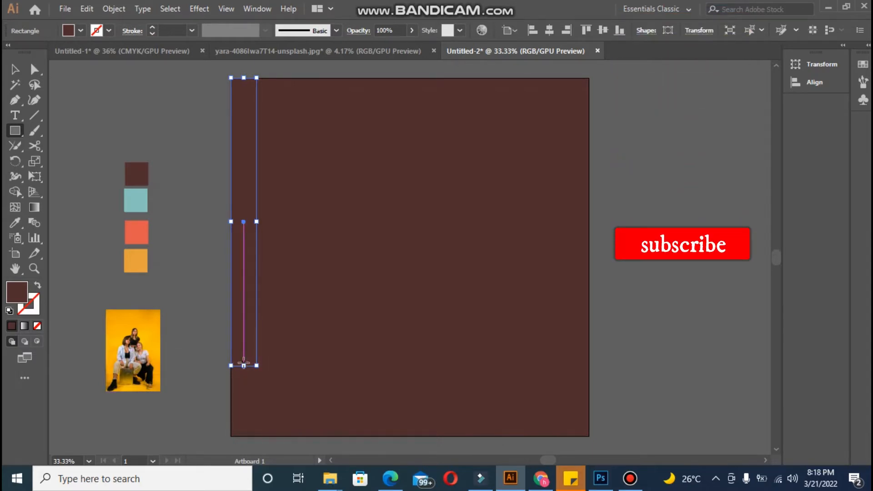
mouse_move(244, 365)
left_mouse_down()
mouse_move(244, 408)
mouse_move(248, 380)
left_mouse_up()
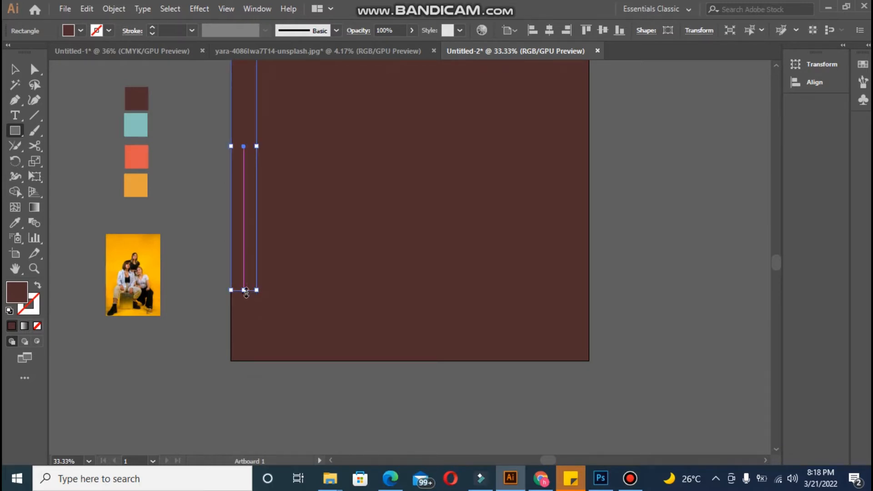
left_click_drag(245, 291, 244, 361)
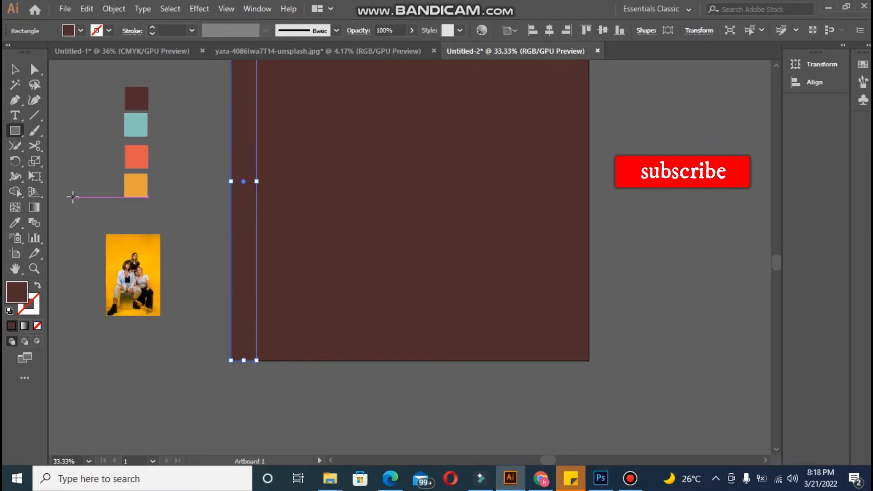
- Fill the narrow vertical strip with the teal sampled from the palette swatch and deselect it
left_click(16, 223)
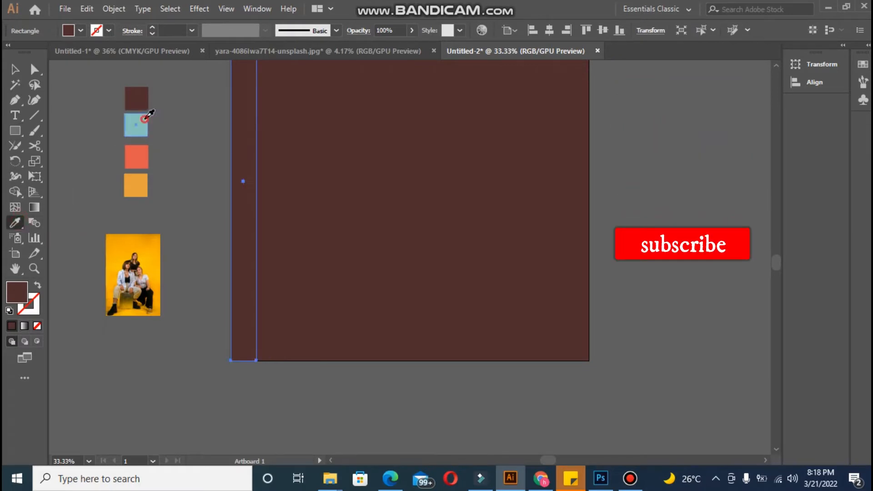
left_click(144, 119)
key("v")
left_click(73, 157)
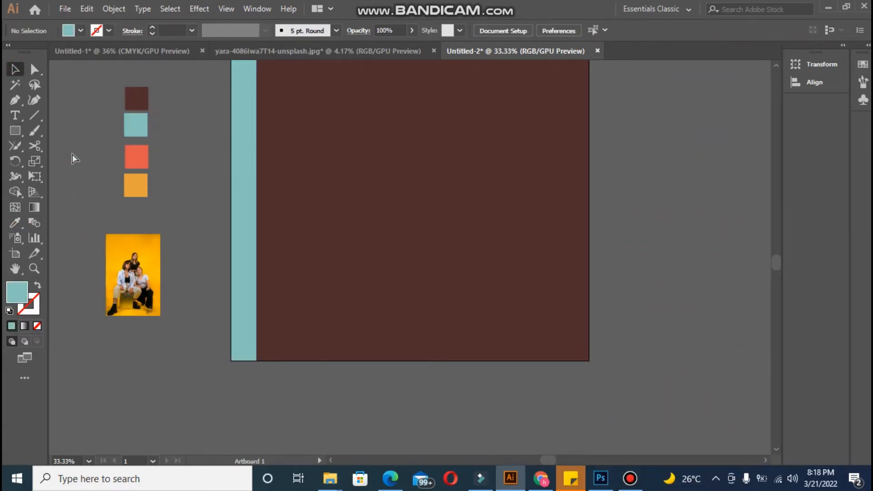
- Duplicate the teal strip, rotate the copy horizontally along the artboard's top edge, and shorten it to about a quarter of the artboard width
key("ctrl+minus")
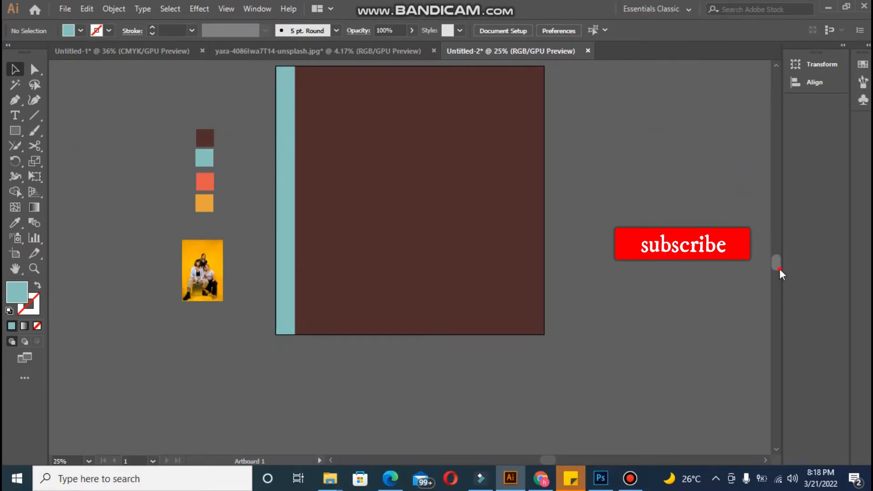
left_click_drag(780, 269, 778, 266)
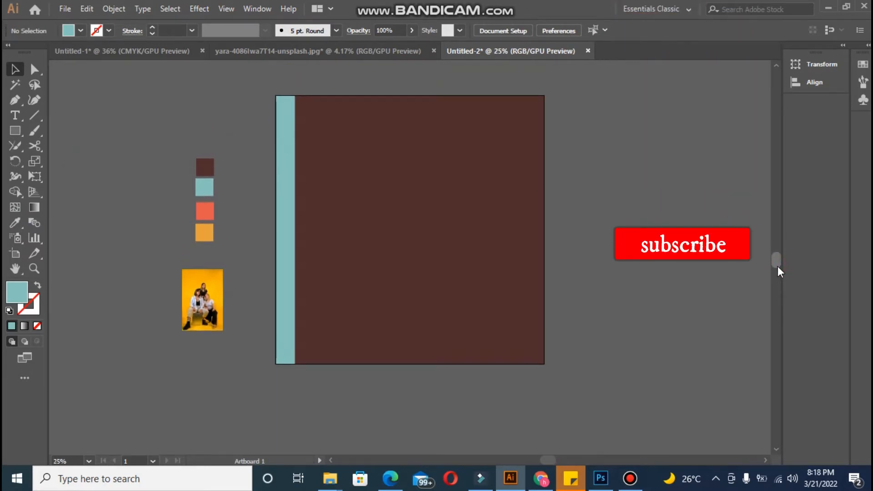
left_click(290, 183)
left_click_drag(290, 185, 394, 180)
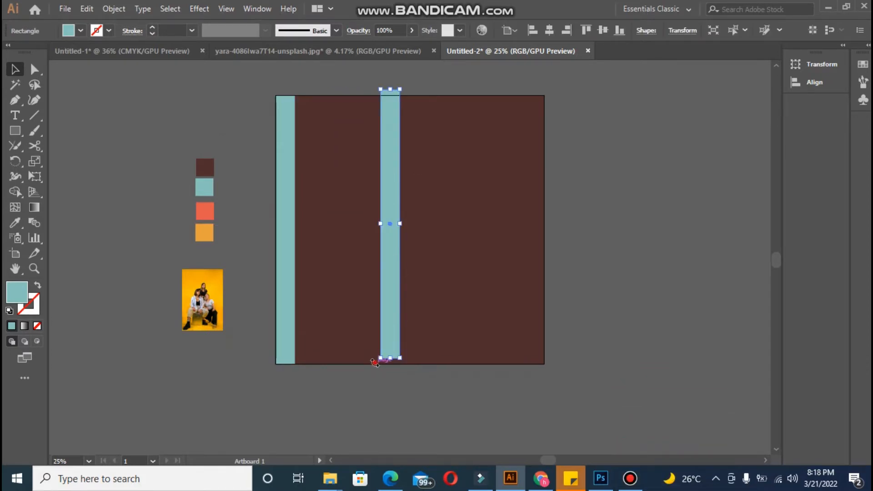
left_click_drag(375, 363, 344, 109)
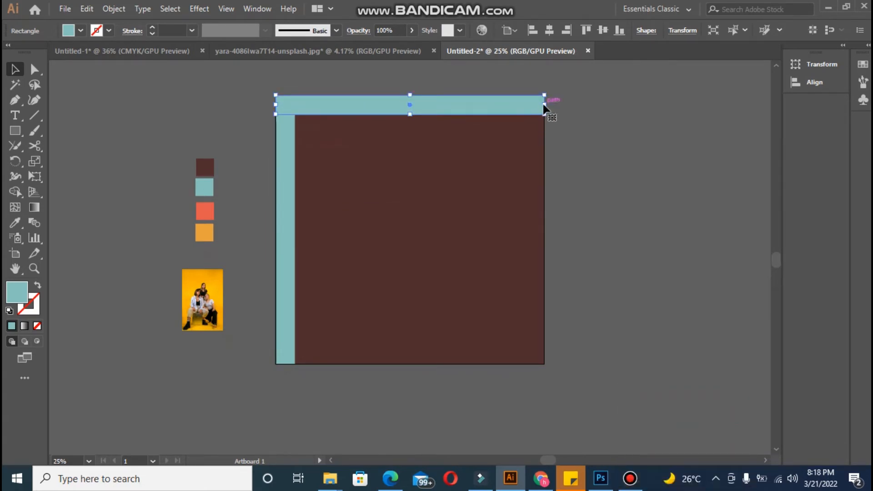
left_click_drag(535, 106, 336, 118)
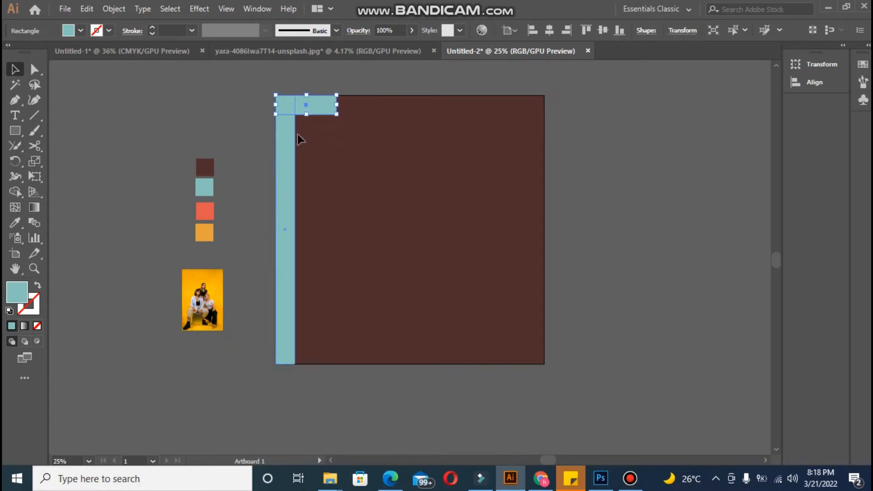
- Copy the short teal bar straight down to the artboard's bottom-left corner, forming a bracket with the vertical strip
left_click_drag(296, 102, 321, 342)
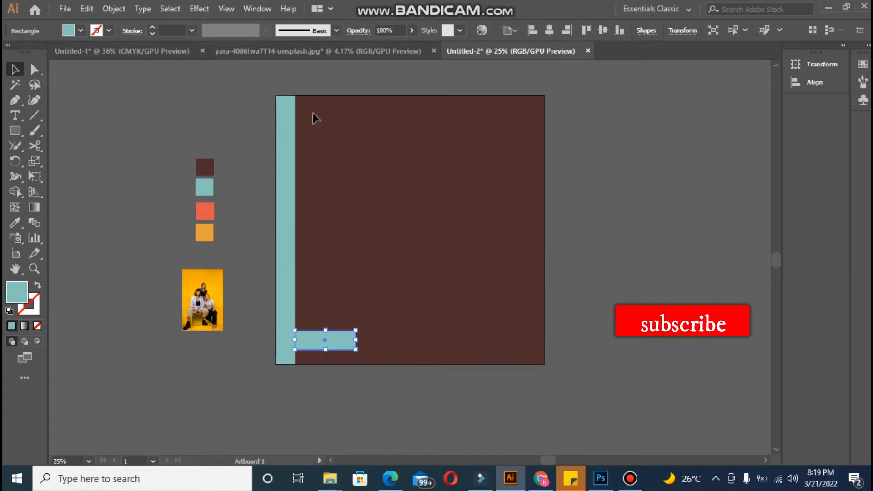
key("ctrl+z")
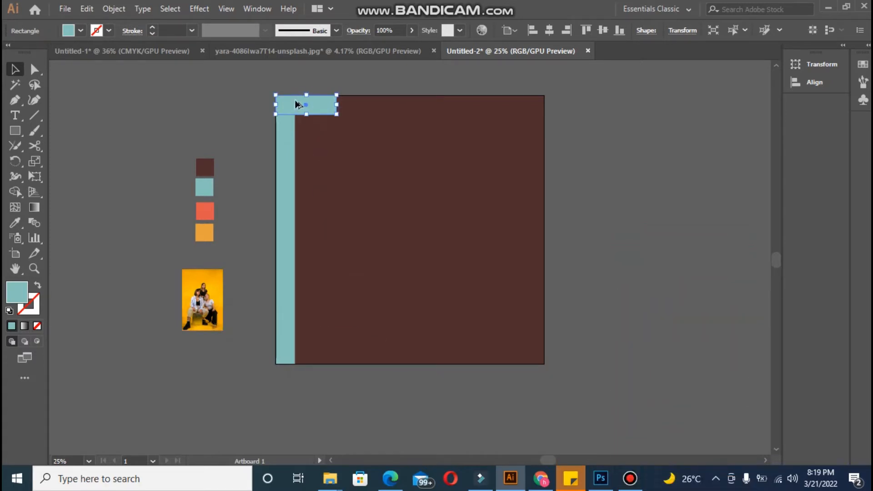
left_click_drag(291, 257, 290, 309)
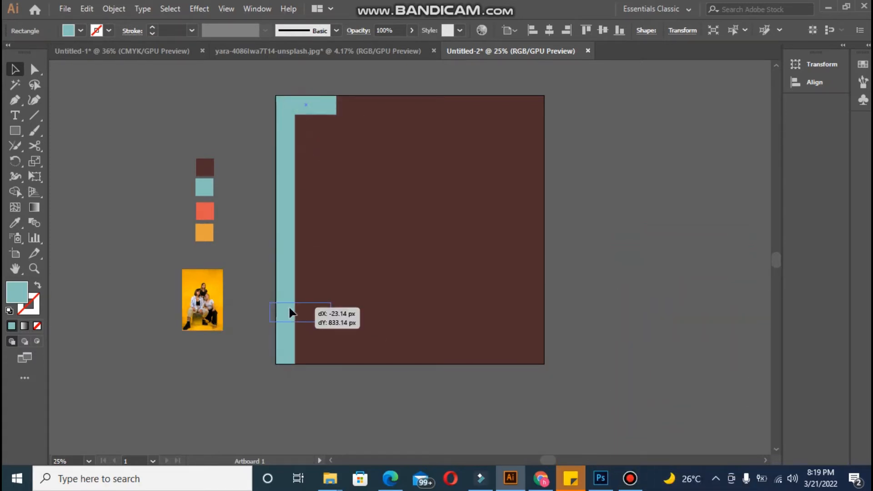
left_click(234, 342)
left_click(292, 333)
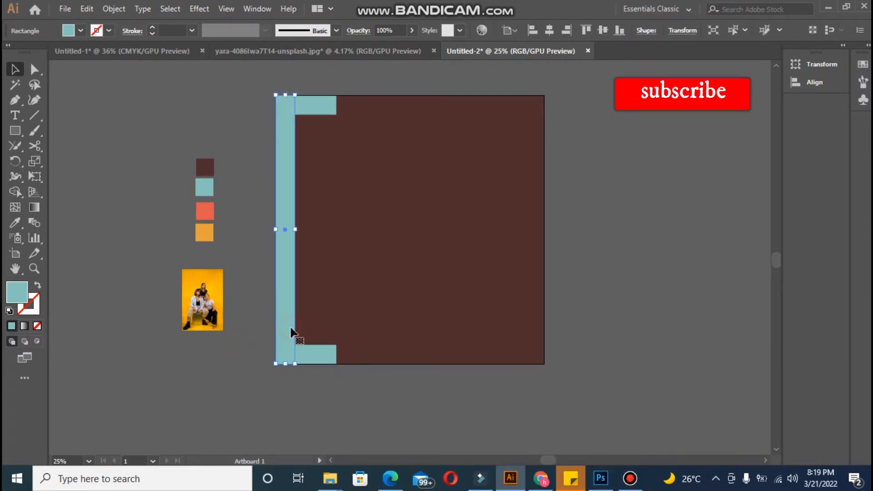
left_click(321, 353, "shift")
right_click(321, 353)
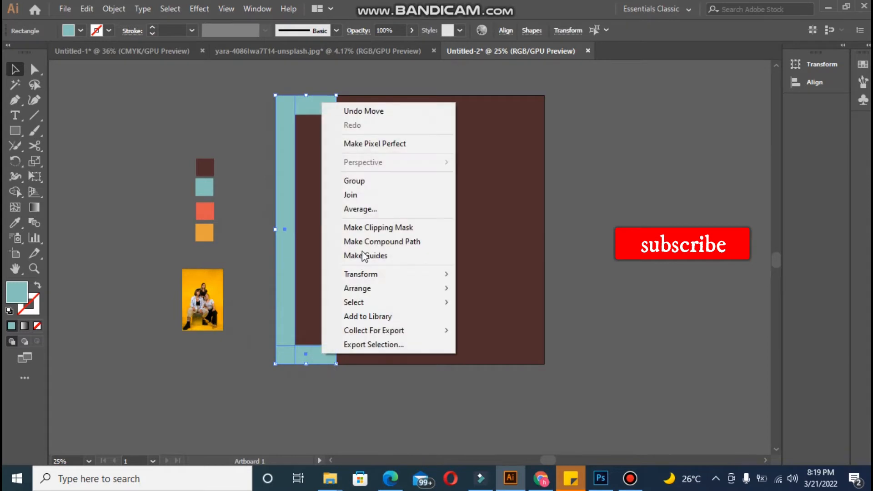
left_click(552, 146)
- Unite the vertical teal strip and the two short bars into one bracket shape with Pathfinder
left_click(293, 193)
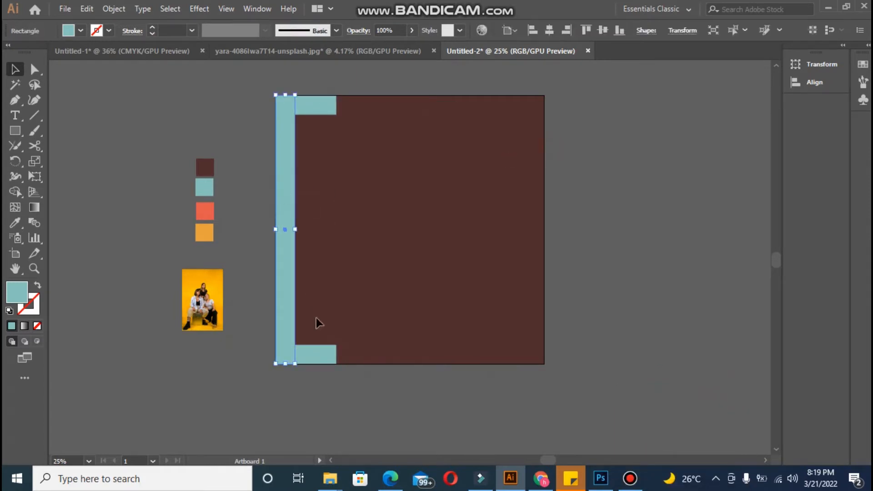
left_click(257, 8)
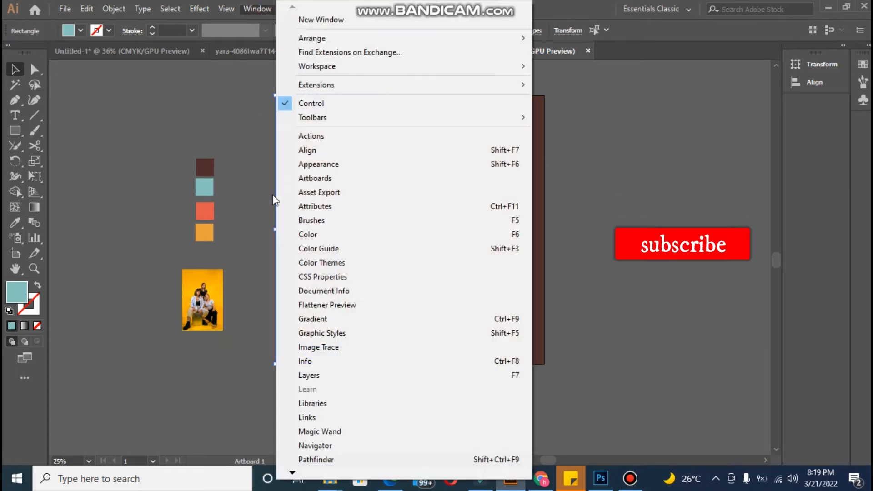
left_click(316, 460)
left_click(542, 182)
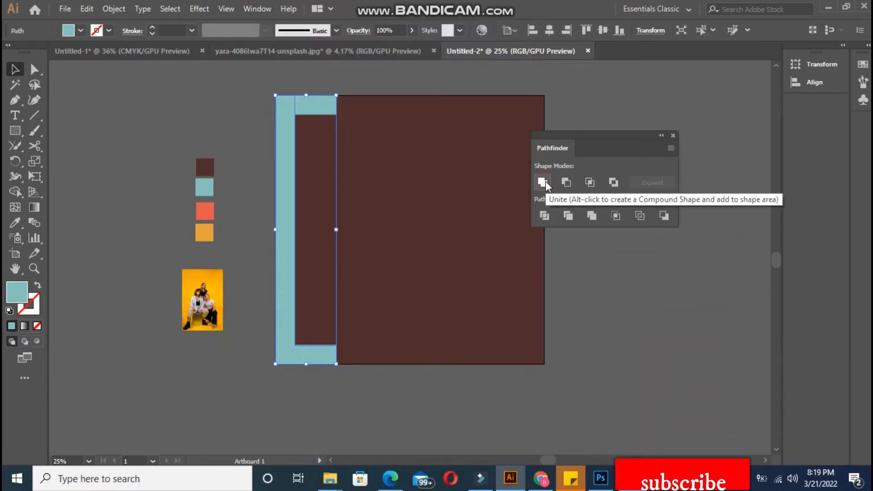
left_click(615, 296)
left_click(284, 128)
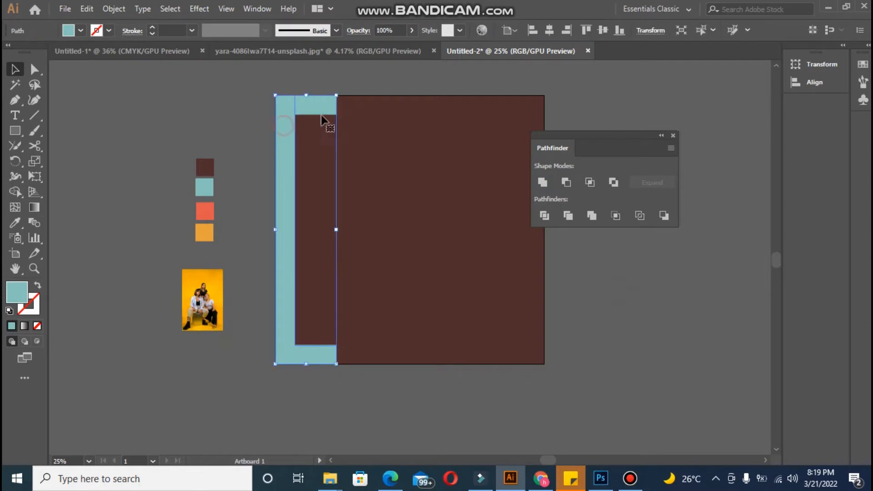
left_click(543, 183)
left_click(637, 319)
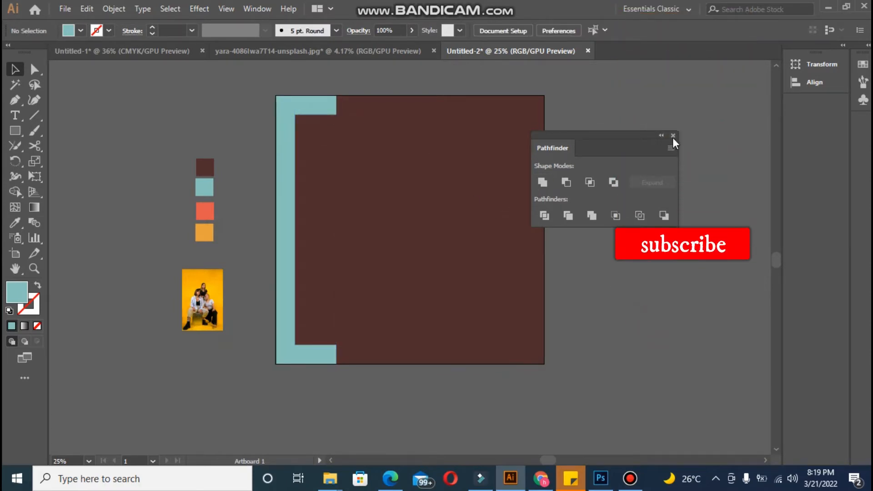
left_click(673, 136)
- Draw a large upright teal rectangle overlapping the bracket's vertical strip, shift it slightly right, and enlarge it toward its lower-right corner
left_click(201, 300)
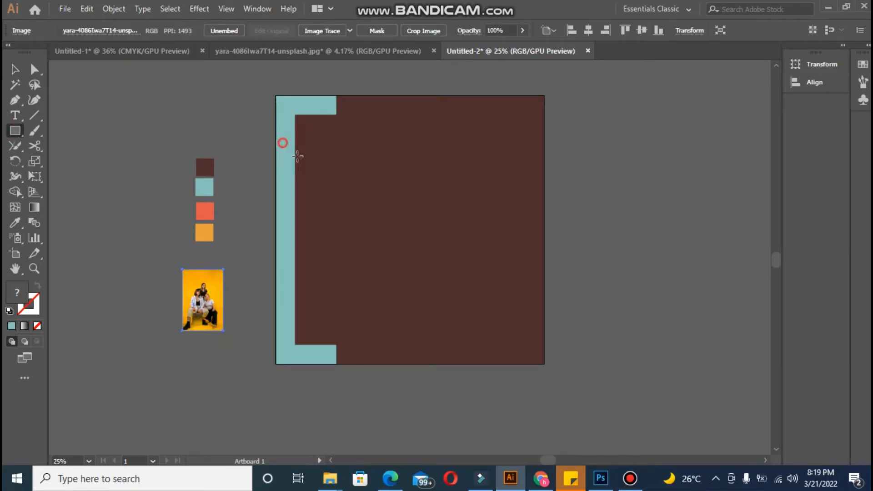
left_click_drag(298, 156, 410, 315)
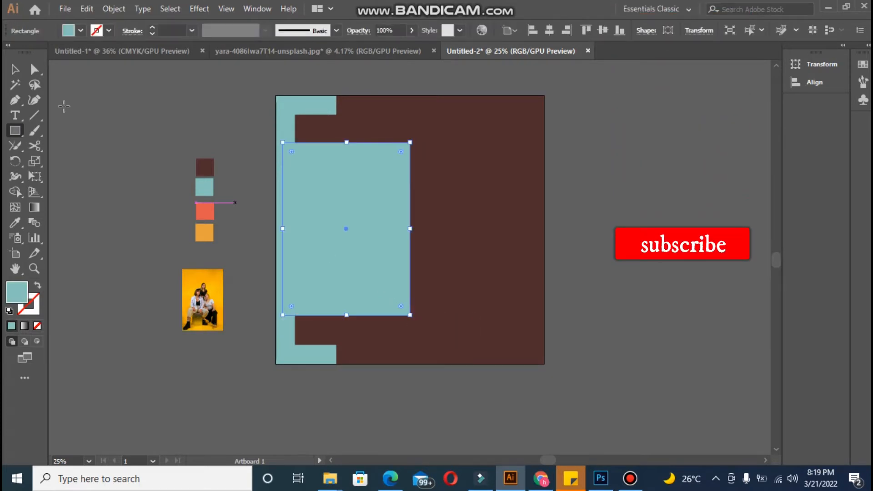
left_click(13, 71)
left_click_drag(346, 258, 353, 259)
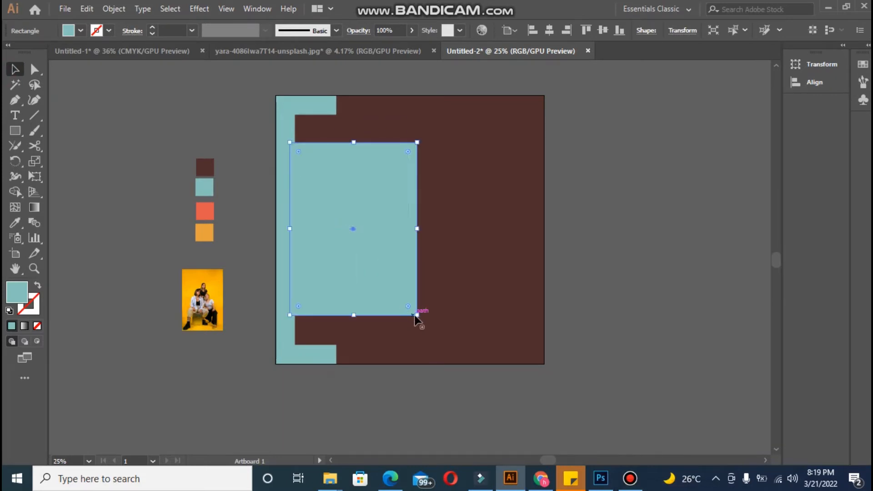
left_click_drag(414, 315, 433, 333)
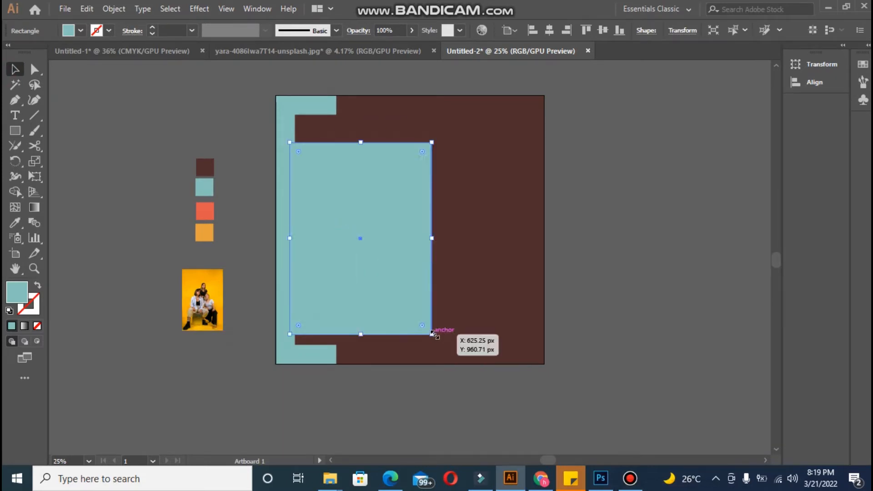
- Align the large teal rectangle to the artboard's left edge, shift it right to overlap the bracket's vertical strip, and enlarge it slightly
left_click_drag(413, 285, 414, 279)
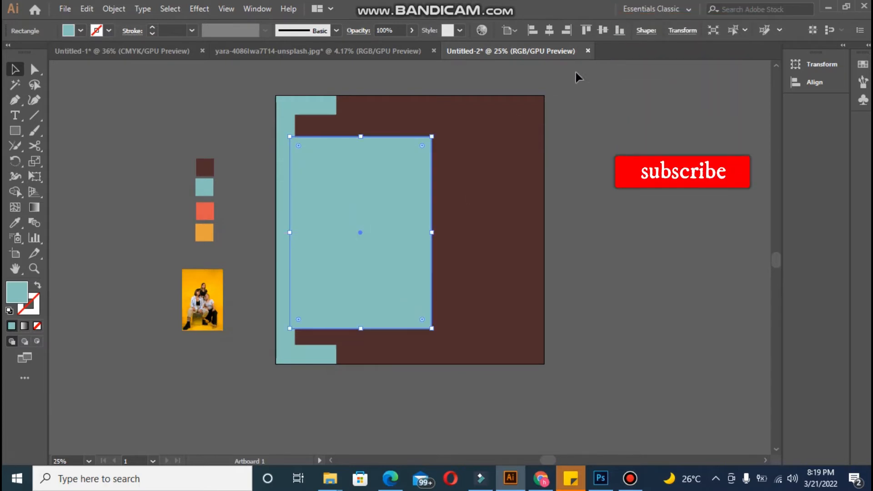
left_click(552, 31)
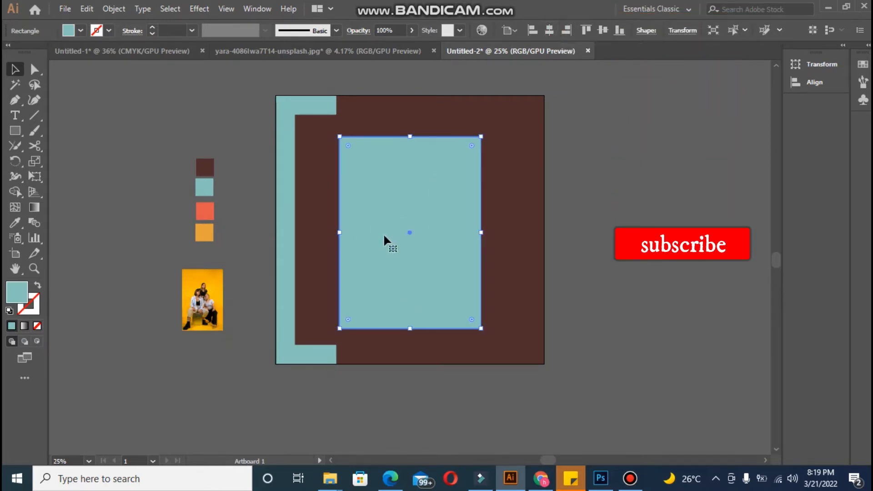
left_click(532, 31)
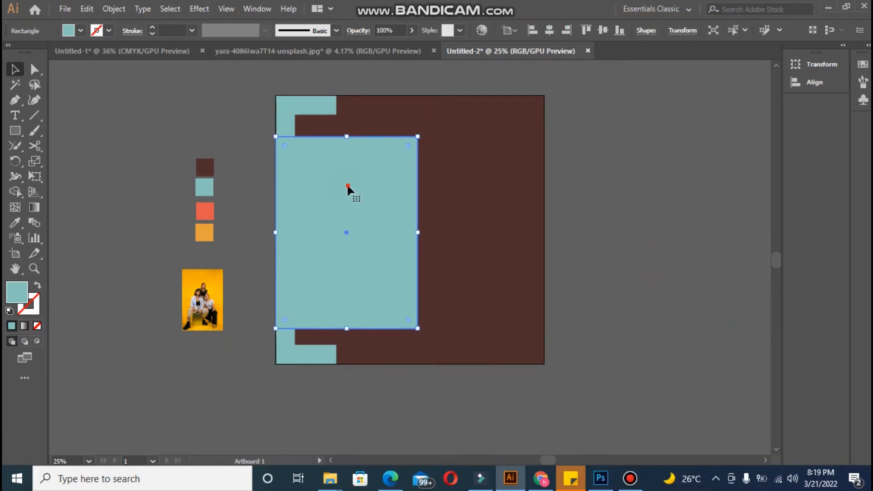
left_click_drag(347, 186, 362, 183)
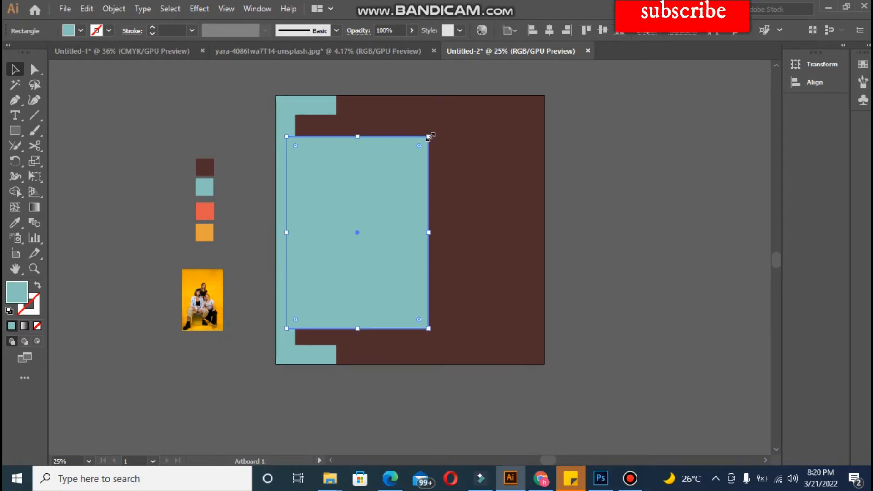
left_click_drag(428, 136, 442, 133)
left_click_drag(386, 168, 391, 169)
- Move the group photo onto the large teal rectangle, enlarge it, and bring it to the front
left_click(196, 303)
left_click_drag(196, 303, 343, 200)
left_click_drag(371, 228, 421, 306)
right_click(379, 299)
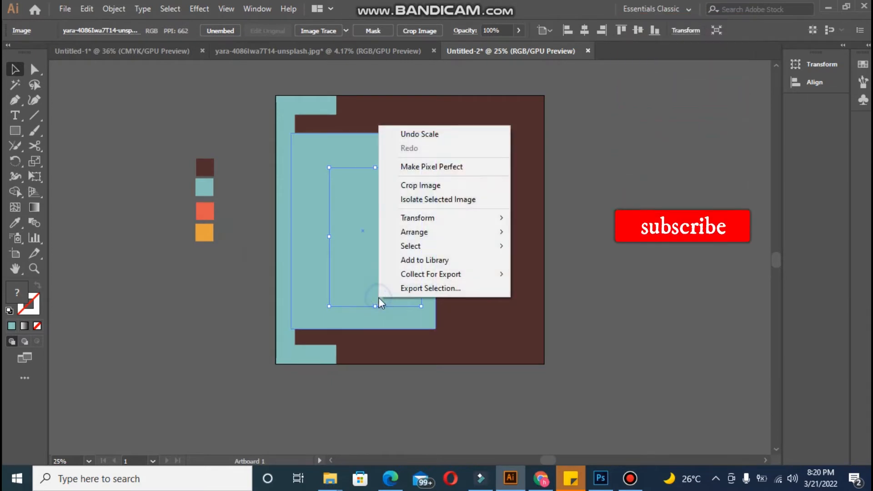
mouse_move(473, 231)
left_click(558, 234)
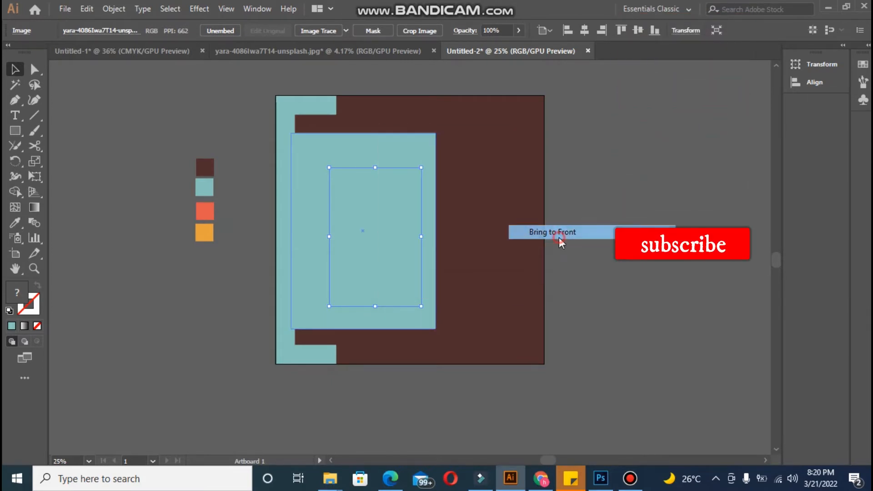
left_click(606, 255)
left_click(364, 268)
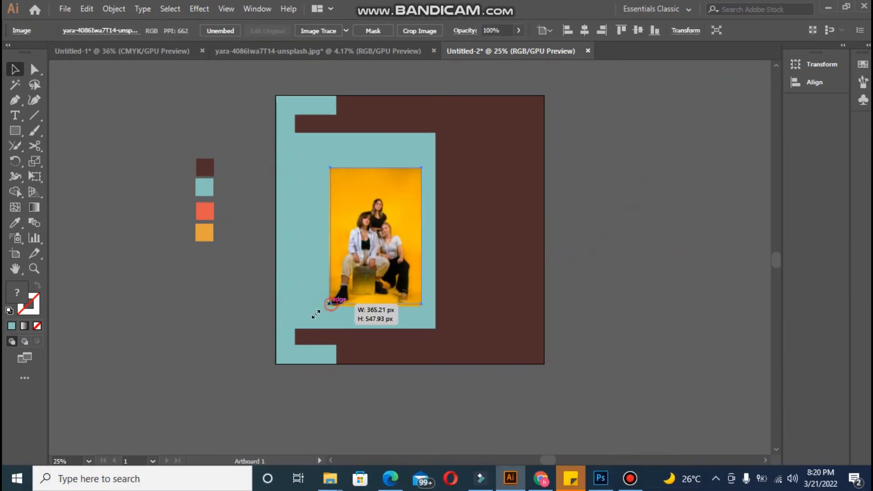
- Enlarge the group photo until it covers the teal rectangle and center it over the rectangle
left_click_drag(316, 314, 298, 320)
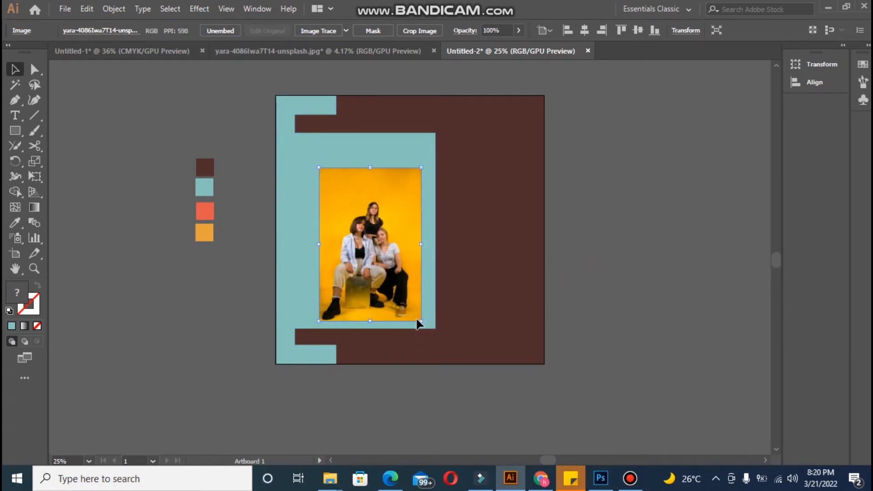
left_click_drag(420, 321, 462, 359)
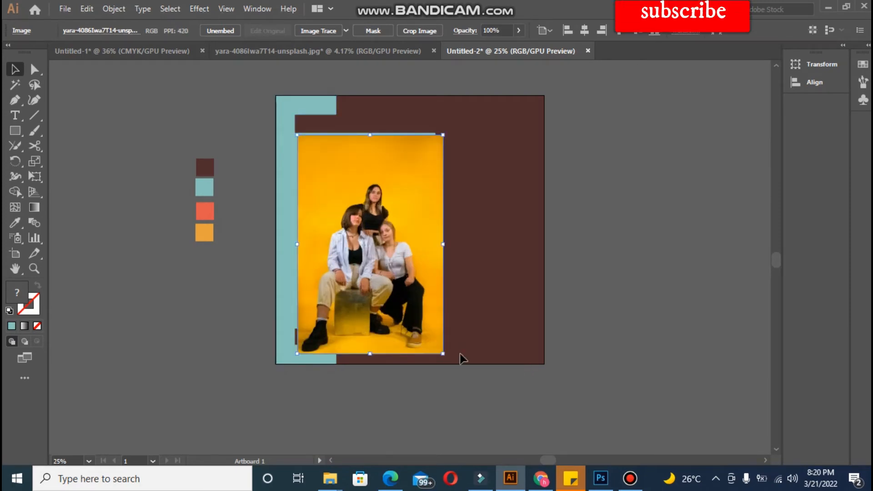
left_click_drag(370, 276, 366, 266)
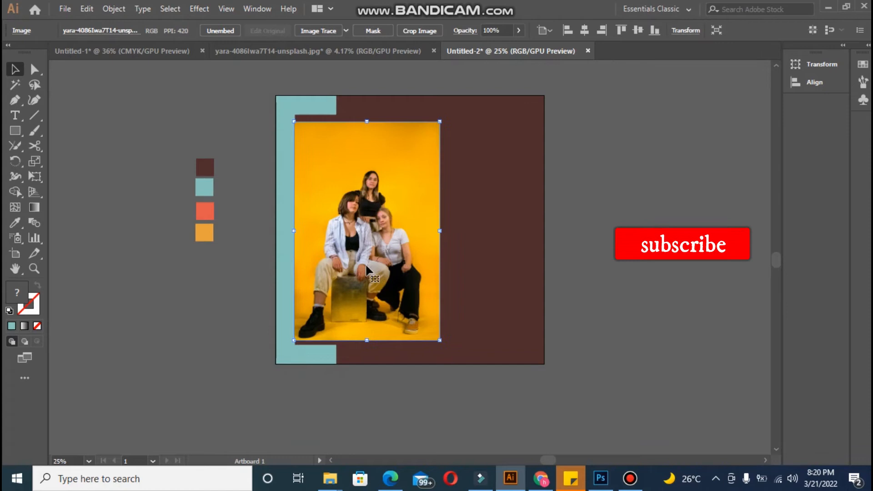
- Swap the large teal rectangle's fill and stroke, and set its stroke weight to 16 pt
left_click(291, 273)
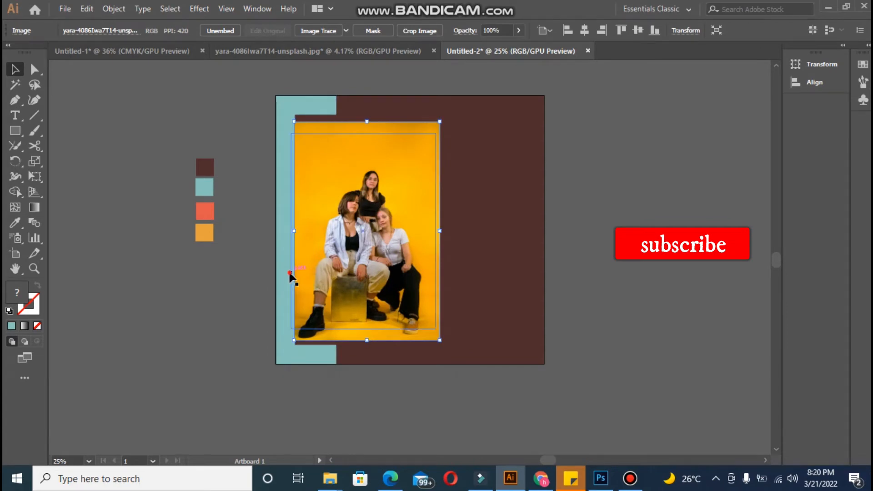
left_click(36, 285)
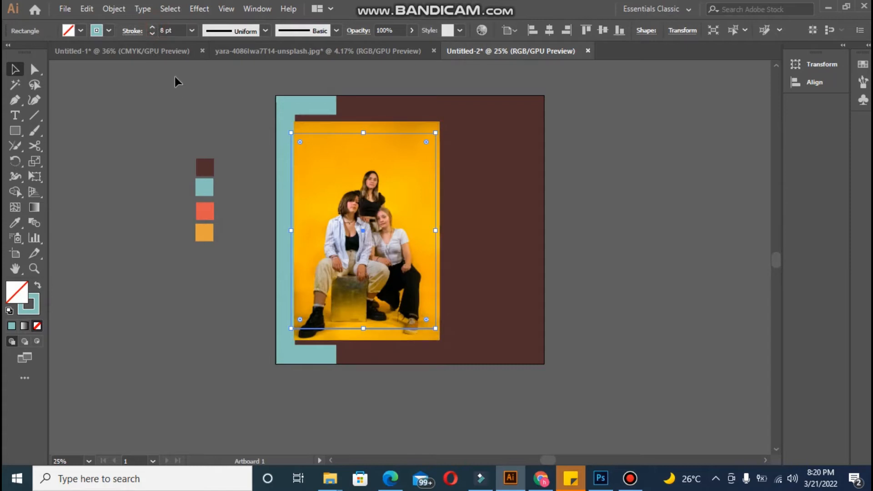
left_click(152, 31)
left_click(235, 235)
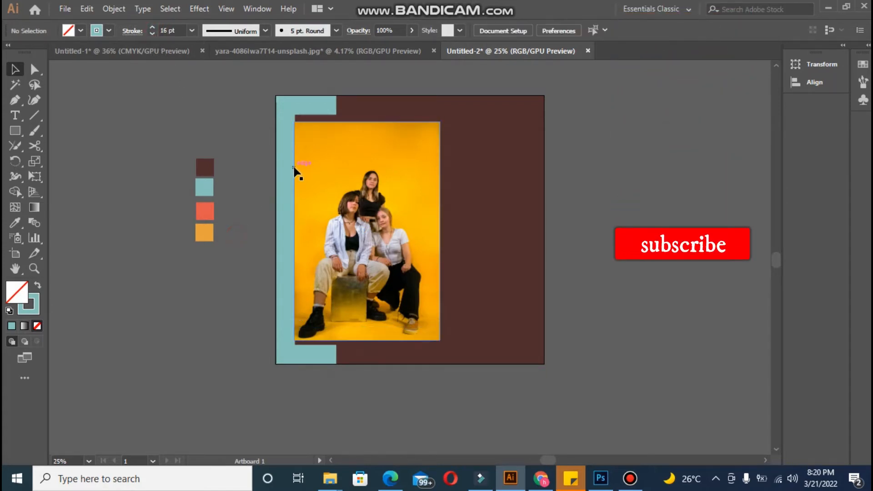
- Move the photo aside toward the lower right and bring the teal rectangle outline to the front
left_click_drag(309, 169, 336, 202)
left_click(310, 133)
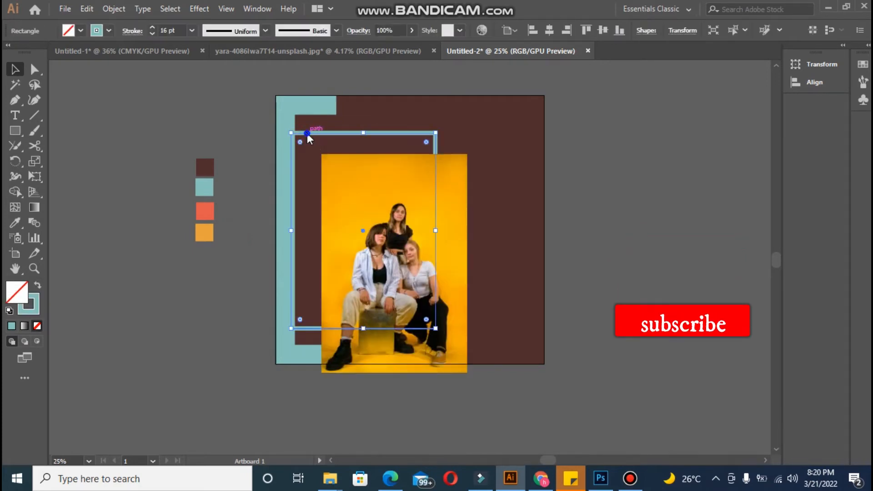
right_click(308, 133)
mouse_move(421, 338)
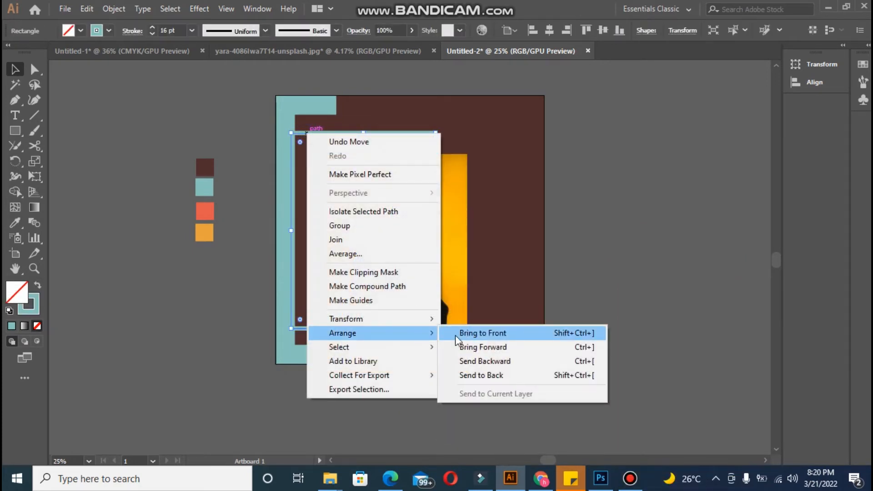
left_click(457, 335)
left_click(672, 273)
- Fit the photo behind the teal outline with the three people inside, and shorten the outline to the photo's bottom edge
left_click_drag(458, 243, 428, 219)
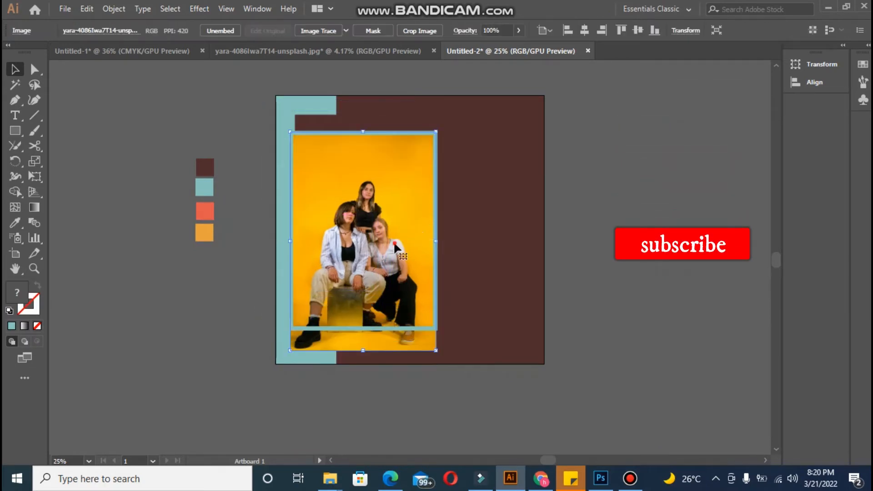
left_click_drag(393, 244, 392, 222)
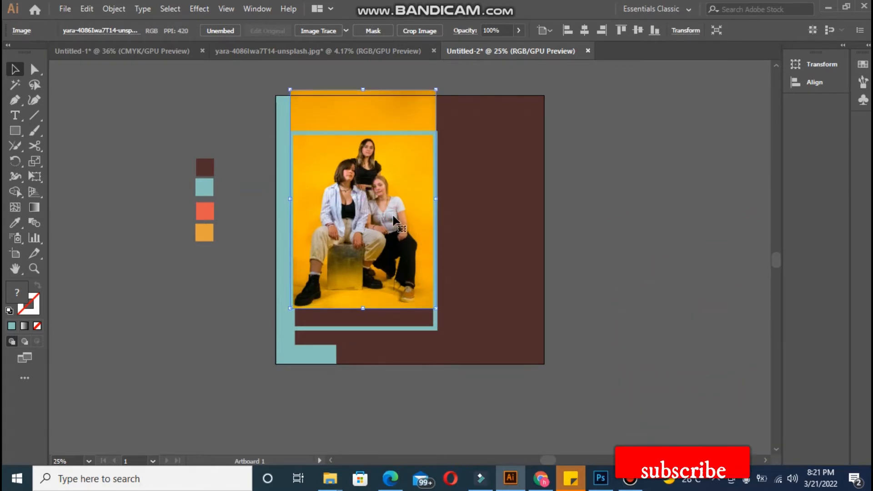
left_click(358, 331)
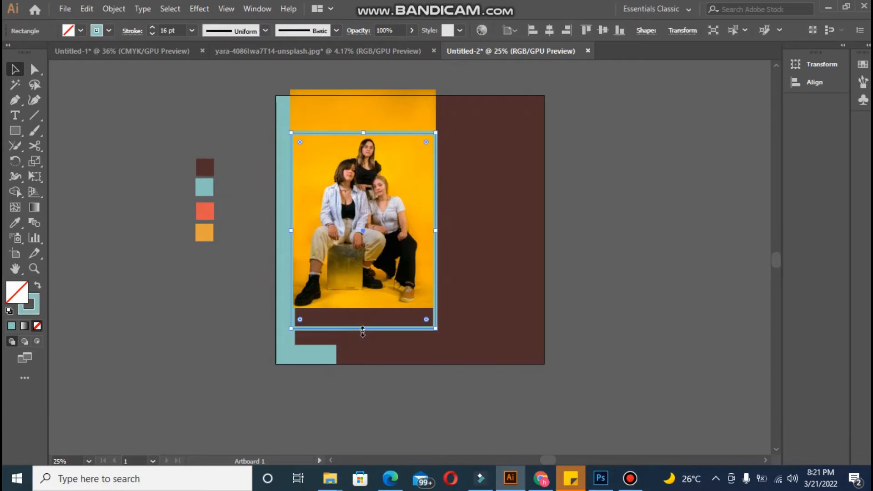
left_click_drag(364, 329, 363, 309)
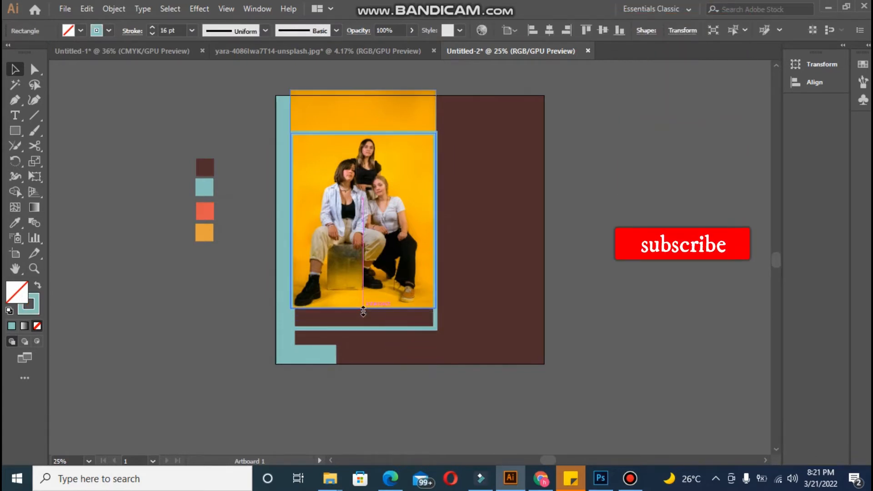
- Nudge the photo slightly right behind the teal outline
left_click(358, 110)
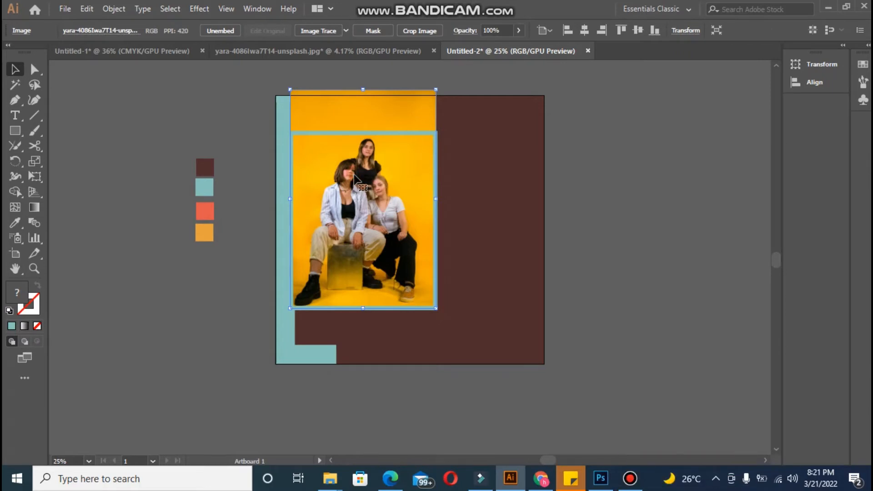
key("shift+Right")
key("Right")
key("Right")
key("Right")
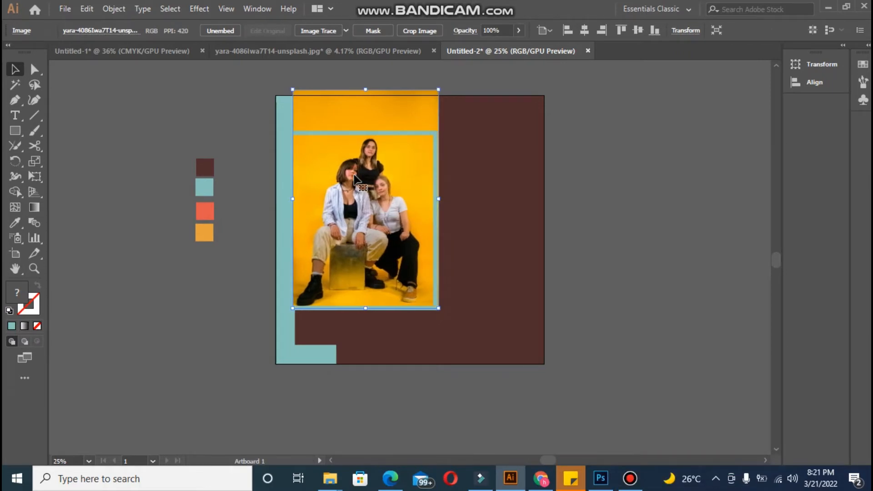
- Clip the photo to the teal rectangle outline with a clipping mask
left_click(577, 208)
left_click(385, 130)
left_click(386, 132, "shift")
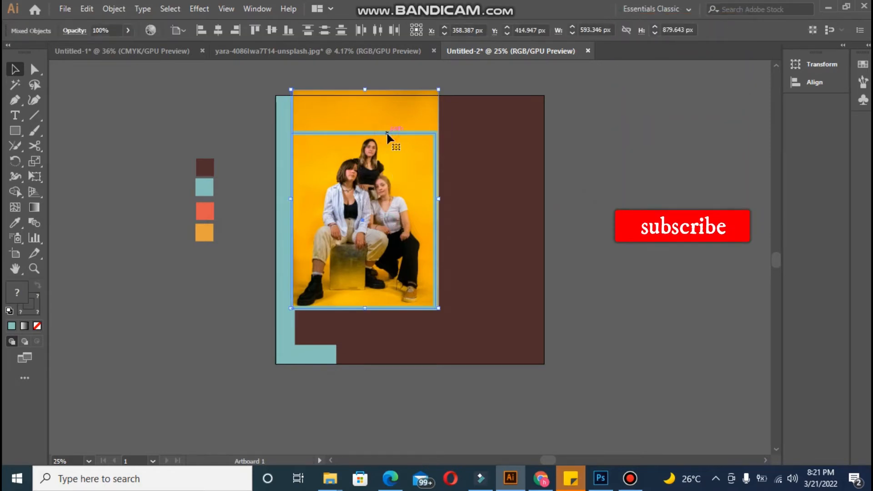
right_click(387, 132)
left_click(442, 226)
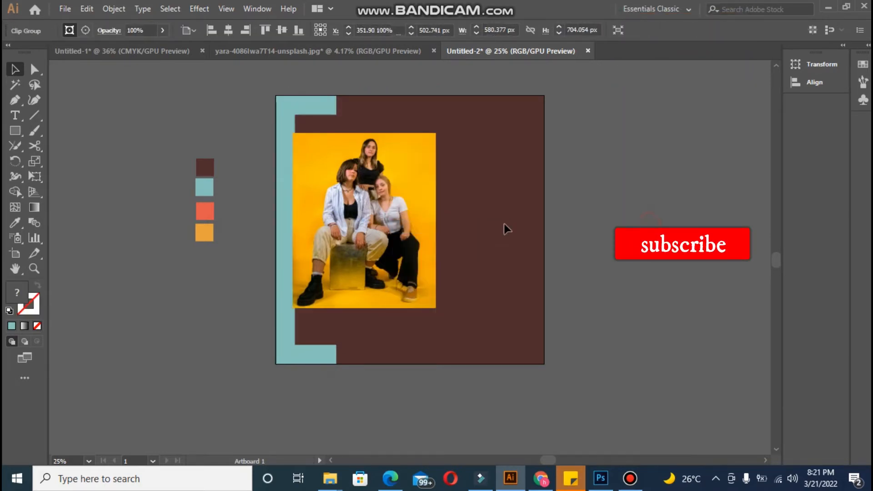
left_click(503, 224)
- Enlarge the clipped photo to about 634 by 769 px and move it up slightly
left_click(420, 272)
left_click_drag(436, 309, 453, 322)
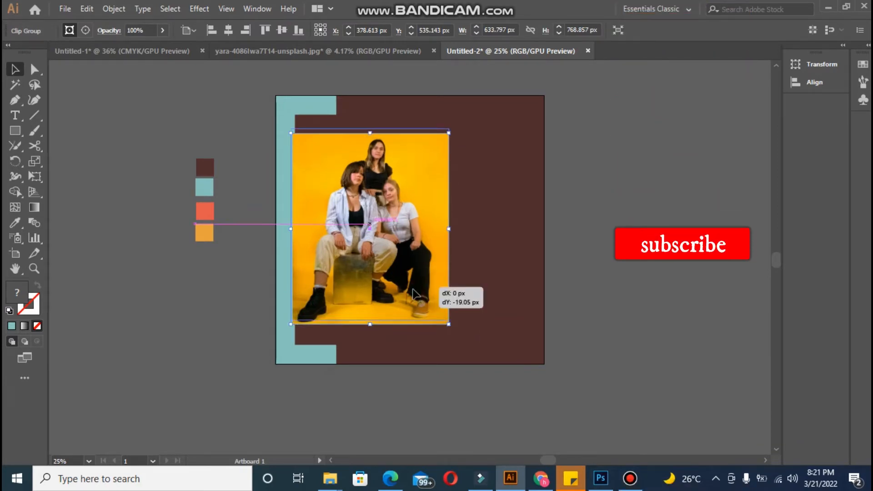
left_click_drag(413, 288, 413, 290)
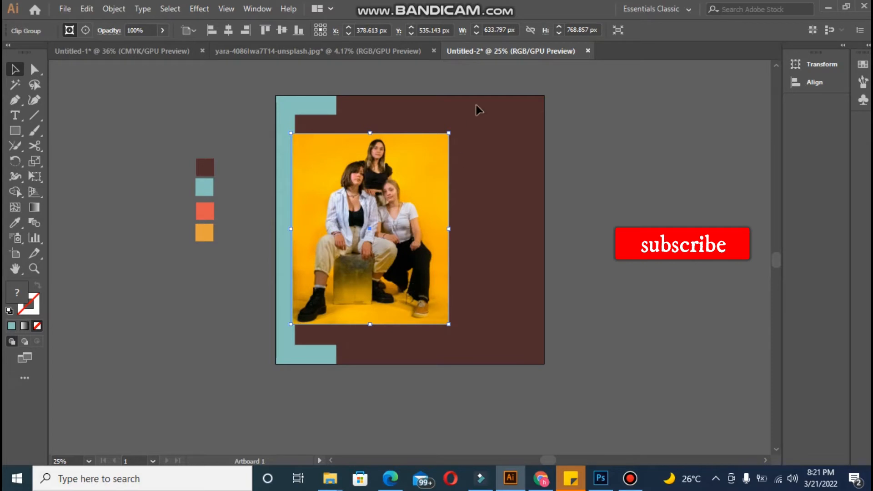
- Align the clipped photo to the artboard's left edge, and nudge it right until it meets the bracket strip's inner edge
left_click(229, 36)
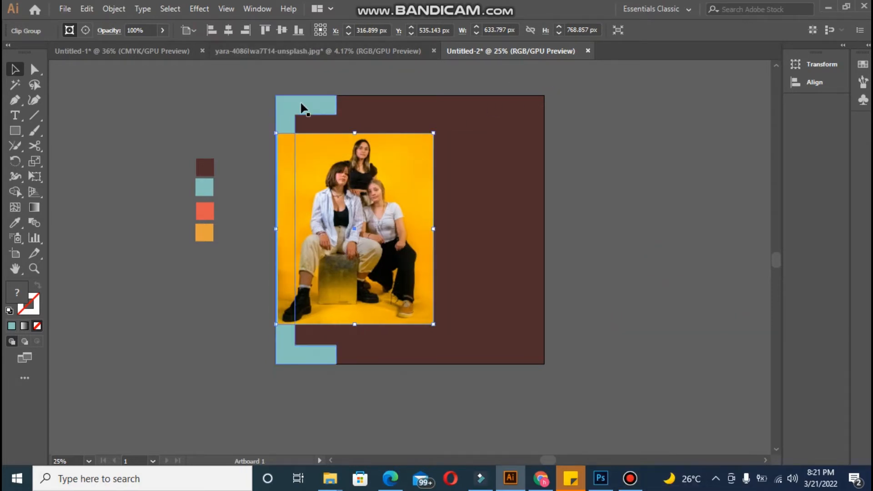
key("Right")
key("Right")
key("Right")
key("Right")
key("Right")
key("Right")
key("Right")
key("Right")
key("Right")
key("Right")
key("Right")
key("Right")
key("Right")
key("Right")
key("Right")
key("Right")
key("Right")
key("Right")
key("Right")
key("Right")
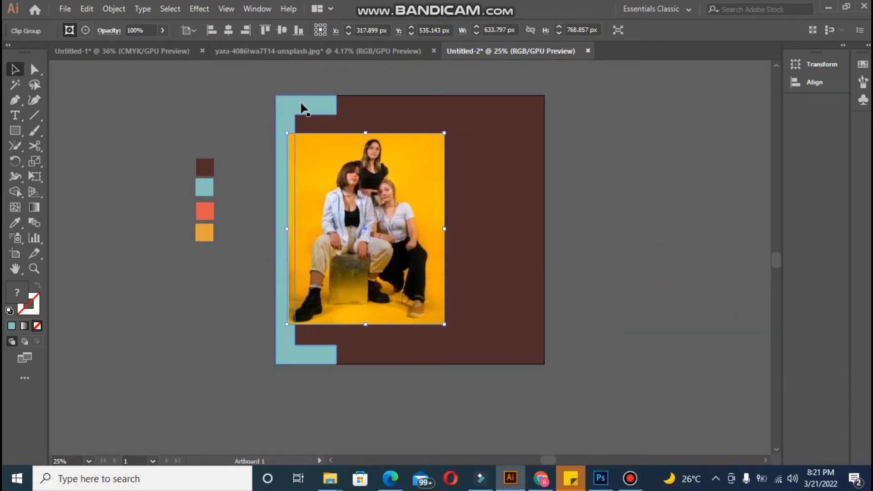
key("Right")
key("Right")
key("Right")
key("Right")
key("Right")
key("Right")
key("Right")
key("Right")
key("Right")
key("Right")
key("Right")
key("Right")
key("Right")
key("Right")
key("Right")
key("Right")
key("Right")
key("Right")
key("Right")
key("Right")
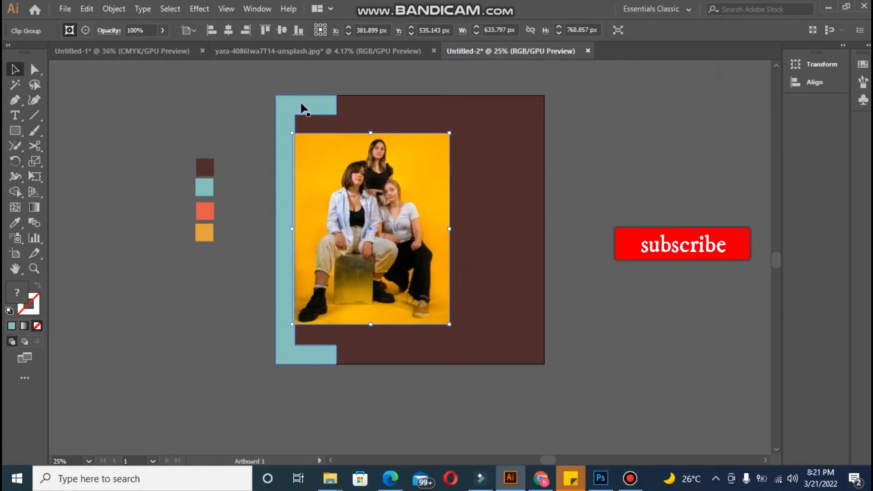
key("Right")
key("Right")
key("Right")
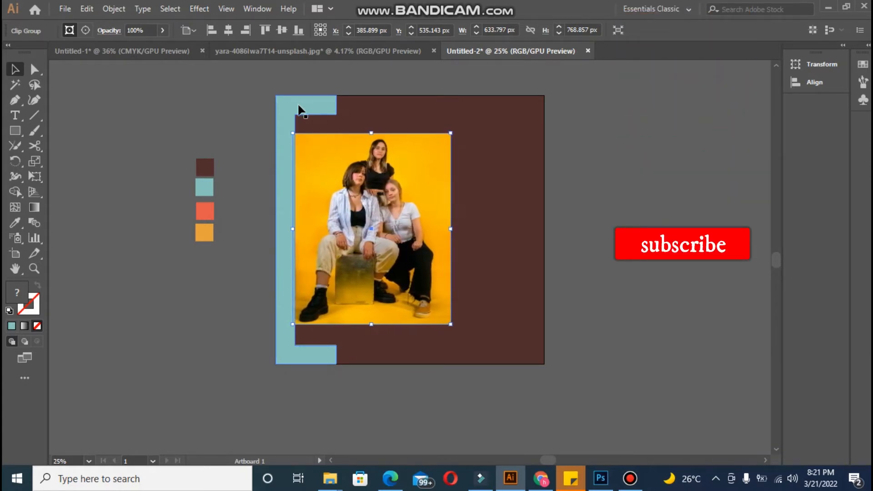
- Nudge the clipped photo slightly left so it overlaps the inner edge of the bracket's vertical strip
left_click(250, 150)
key("ctrl+=")
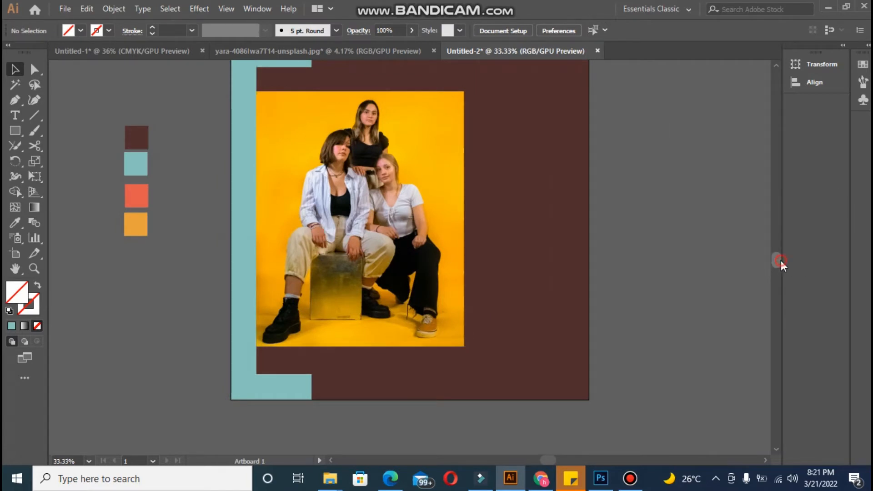
left_click_drag(781, 261, 780, 260)
left_click(450, 291)
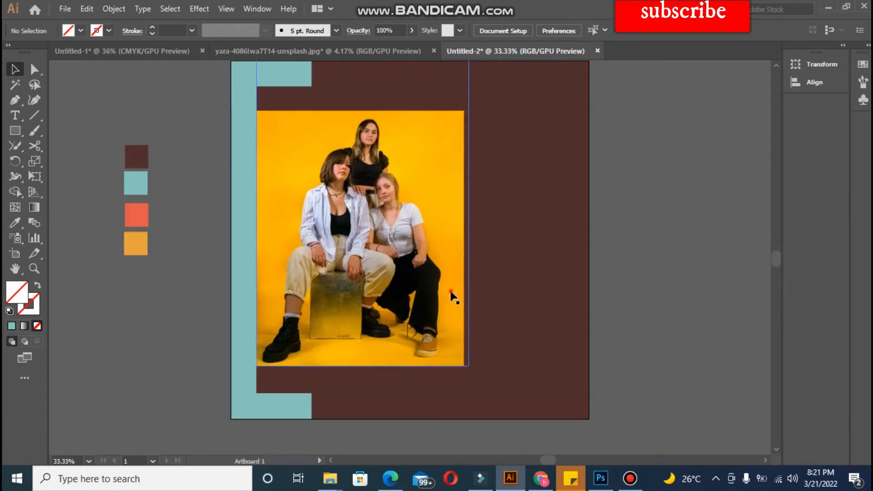
key("Left")
key("Left")
key("Left")
key("Left")
key("Left")
key("Left")
key("Left")
key("Left")
key("Left")
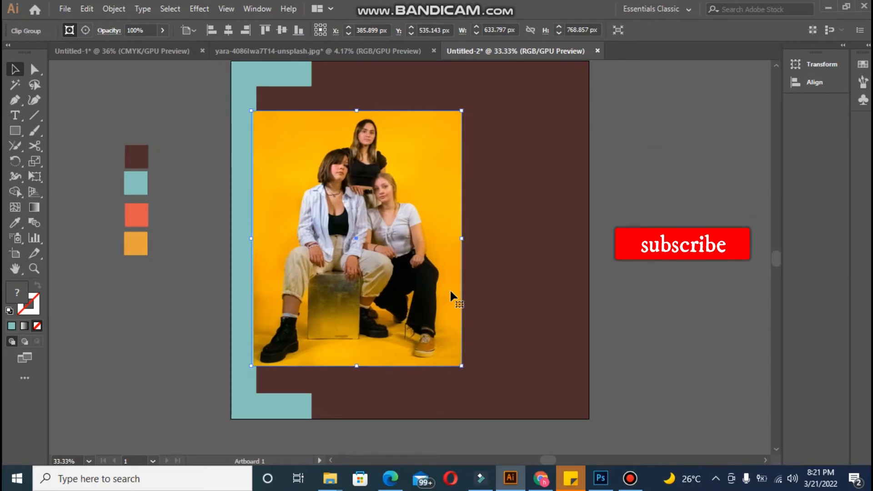
- Draw a wide rectangle overlapping the photo's upper-right edge and fill it with the coral swatch color
left_click(517, 253)
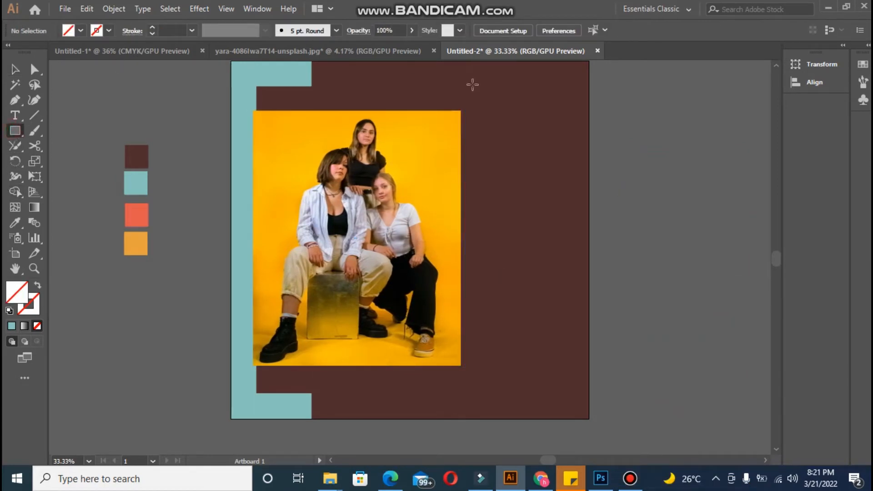
left_click_drag(451, 132, 570, 181)
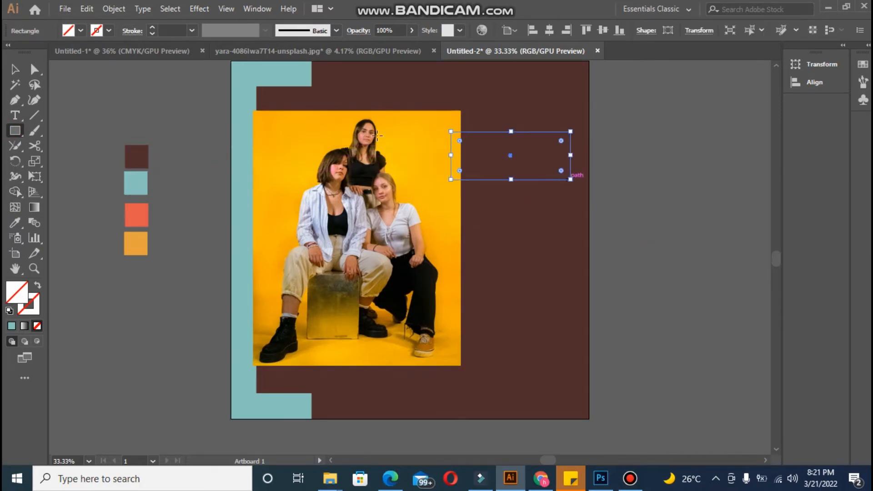
key("i")
left_click(132, 205)
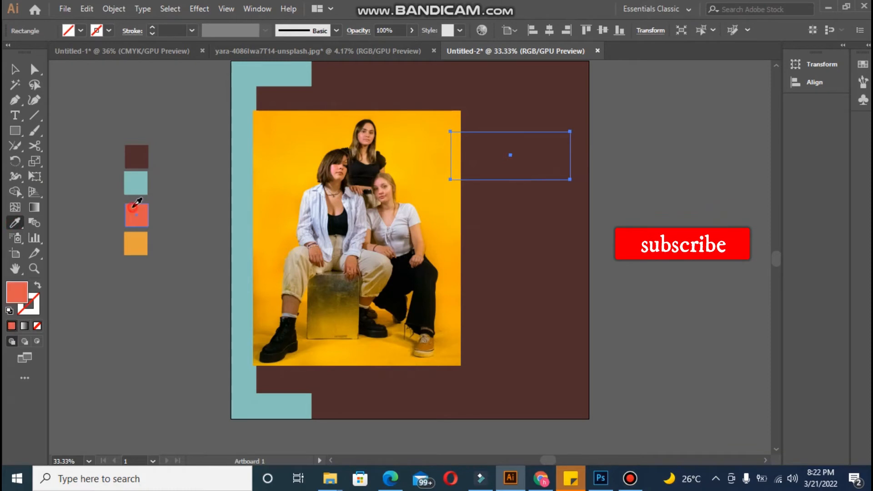
- Add the text SALE above the color swatches beside the artboard and enlarge it to about 48 pt
left_click(15, 71)
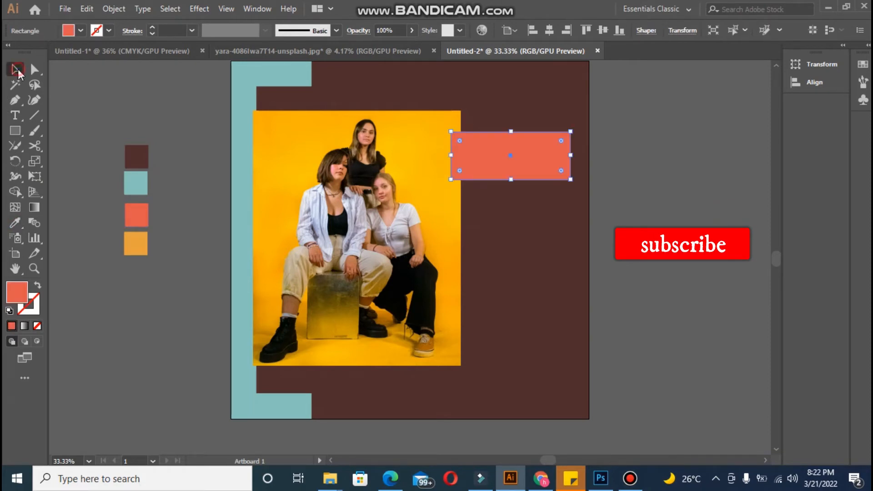
left_click(15, 115)
left_click(112, 110)
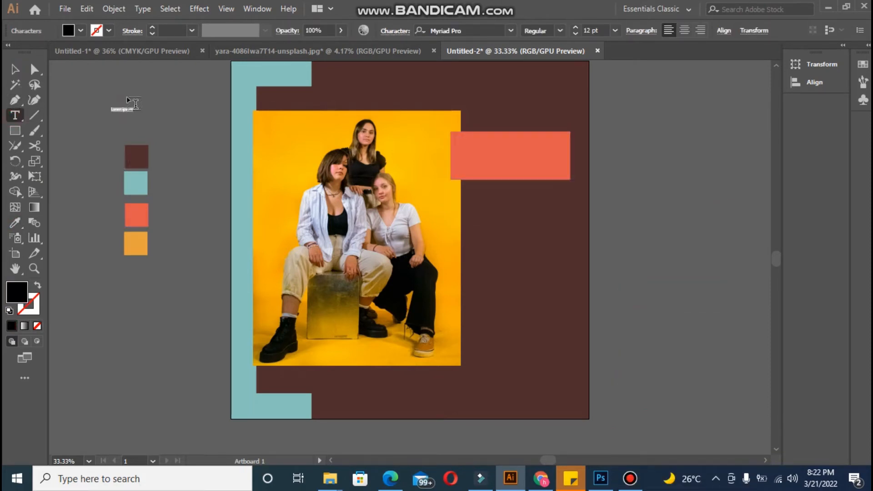
type("SALE")
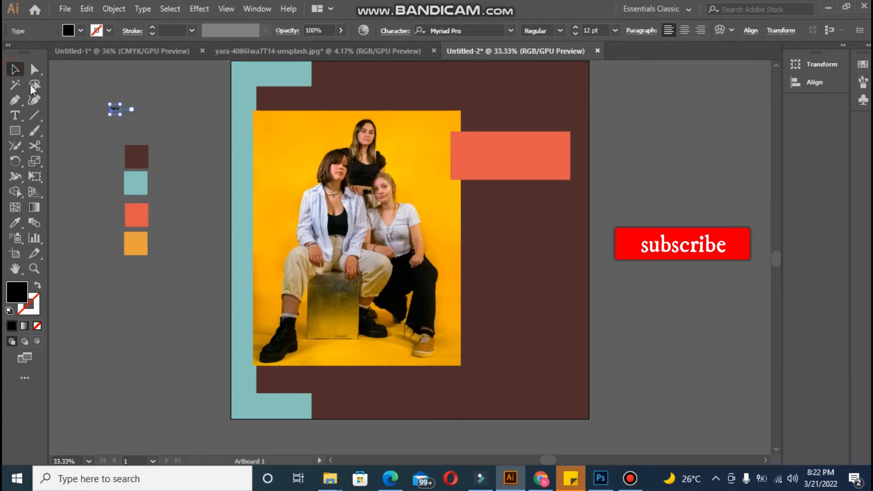
left_click_drag(121, 115, 175, 150)
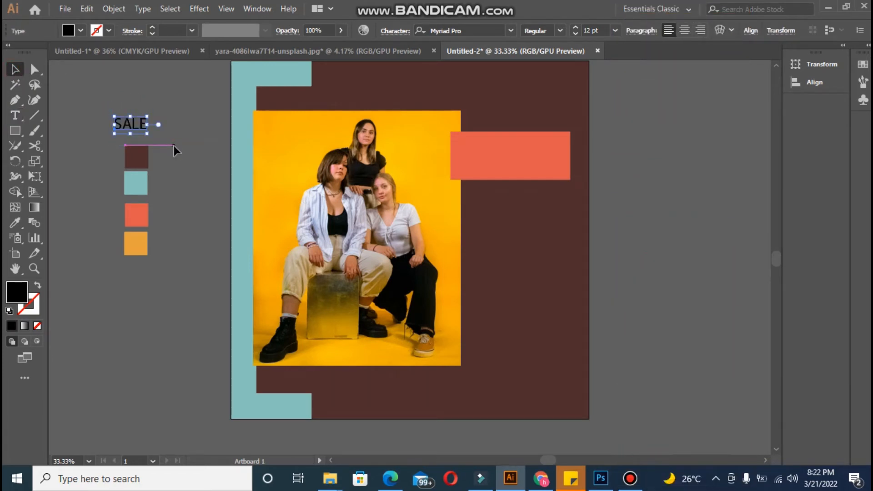
- Fill the SALE text with off-white F9F4F4 and set its font style to Bold
double_click(17, 293)
left_click(274, 159)
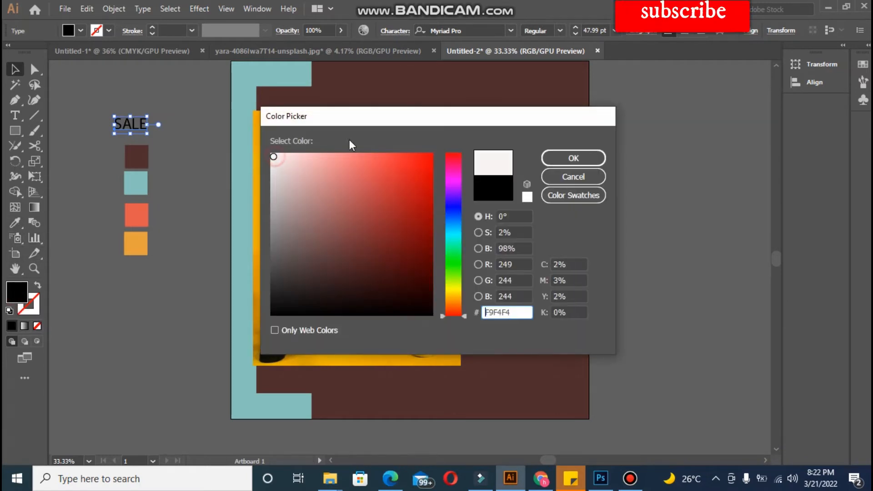
left_click(572, 158)
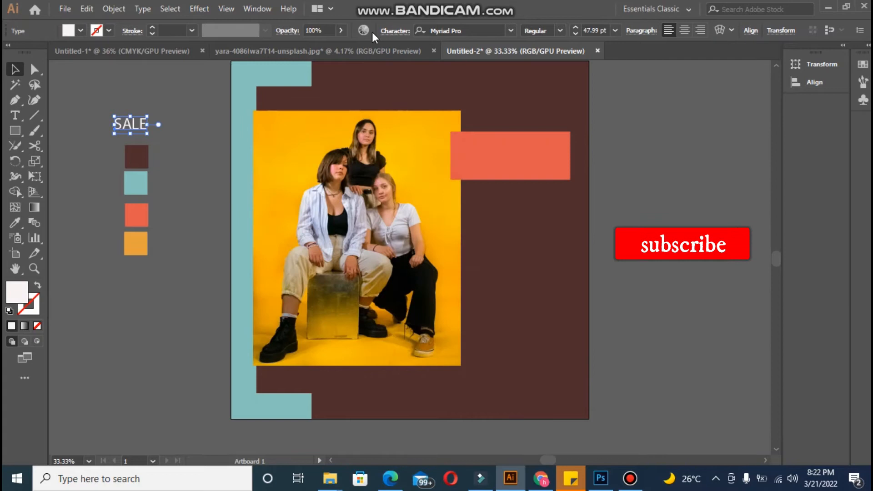
left_click(559, 32)
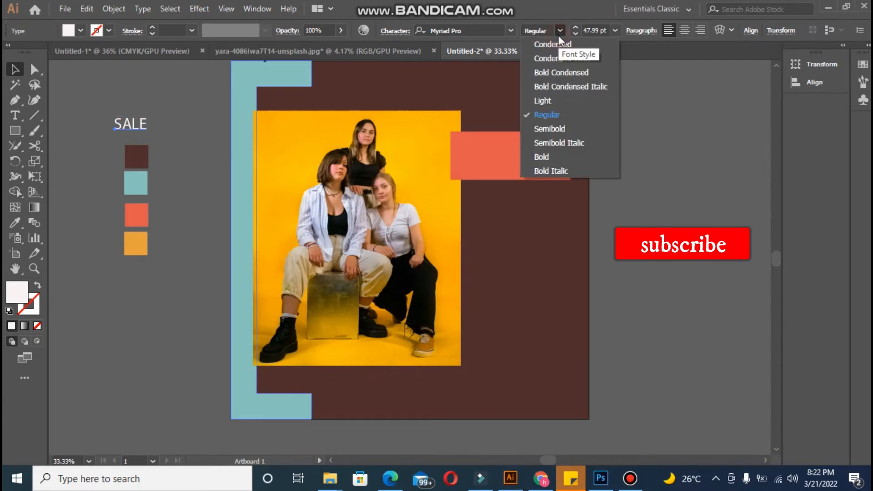
left_click(540, 157)
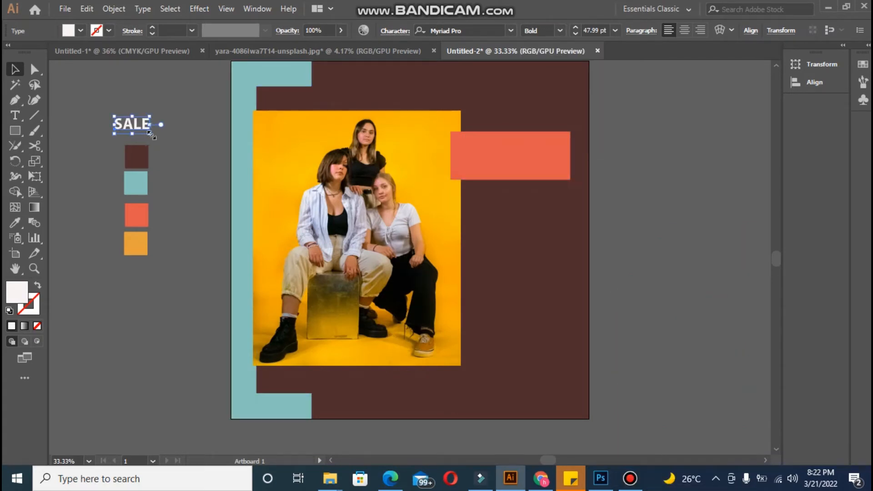
- Enlarge the SALE text to about 109 pt and center it horizontally and vertically on the coral rectangle
left_click_drag(149, 134, 196, 155)
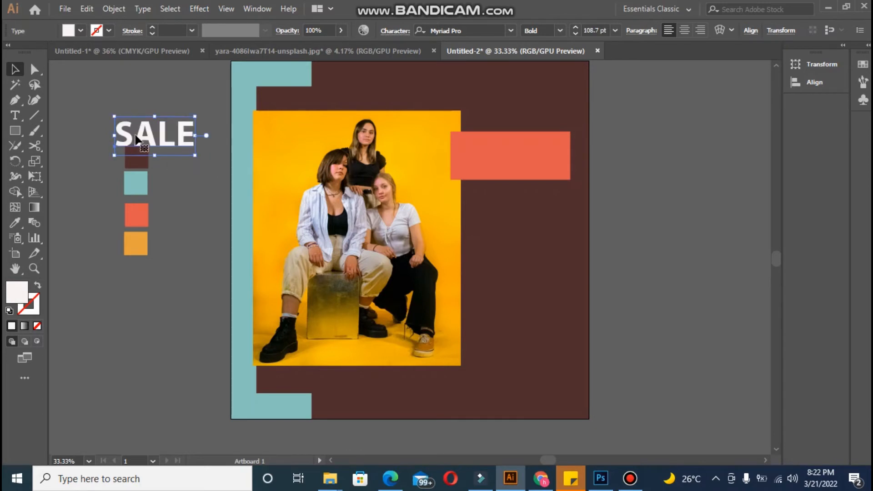
left_click_drag(136, 141, 494, 157)
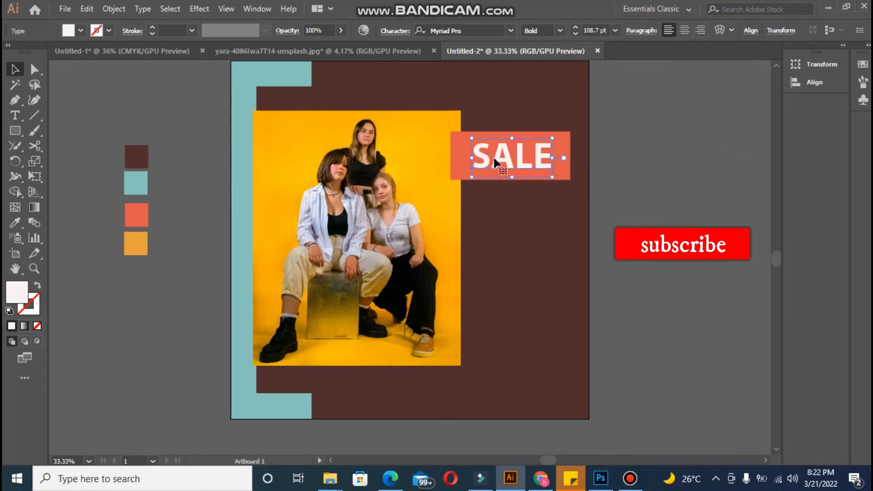
left_click(532, 176)
left_click(533, 168, "shift")
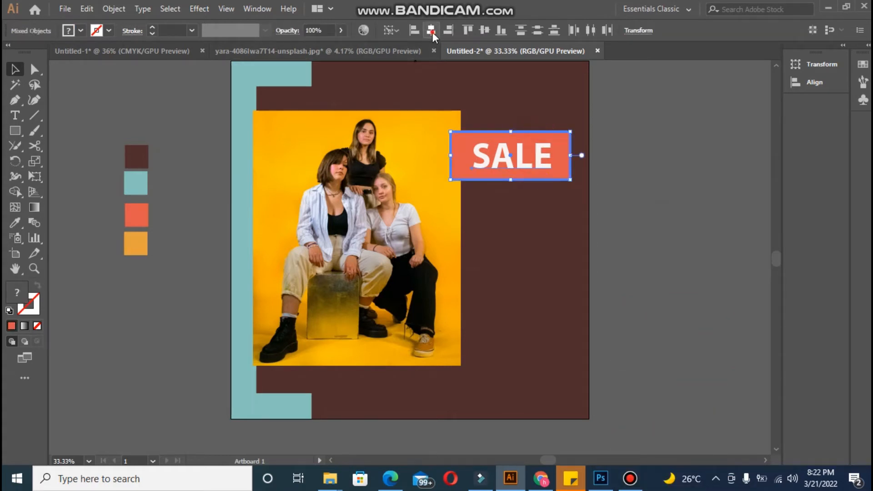
left_click(485, 30)
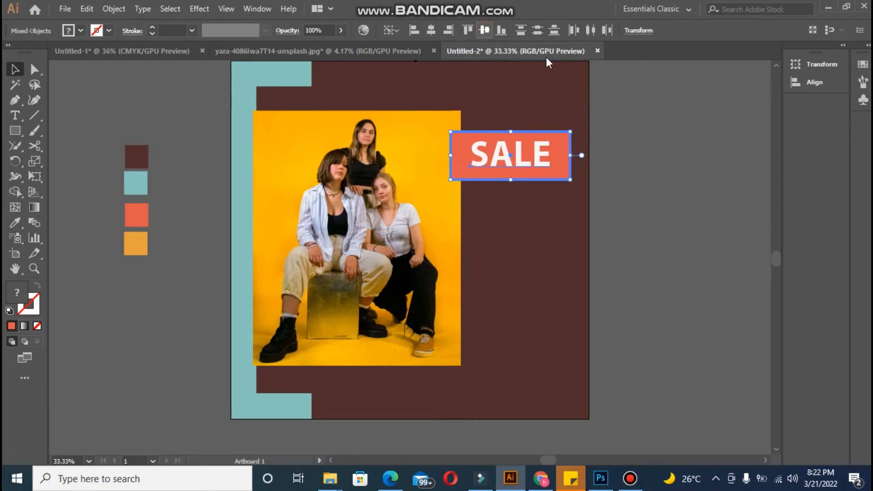
left_click(669, 188)
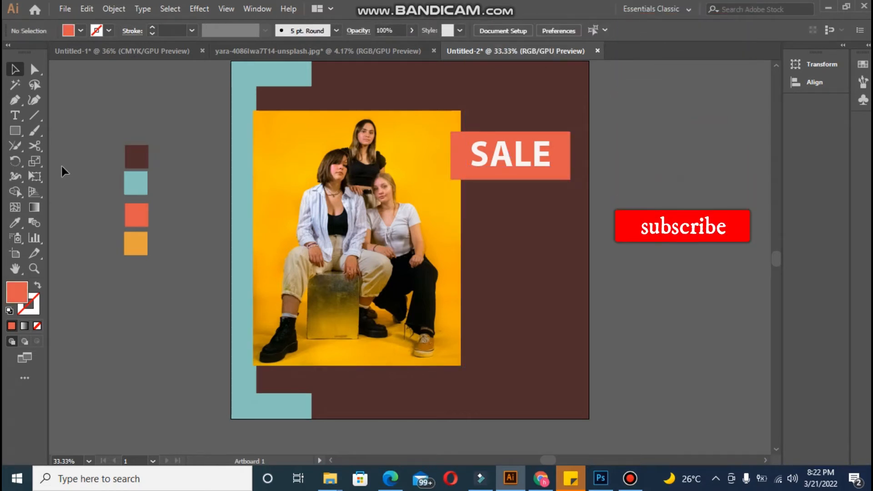
- Add the two-line text SUMMER COLLECTON above the color swatches and center its paragraph alignment
left_click(18, 113)
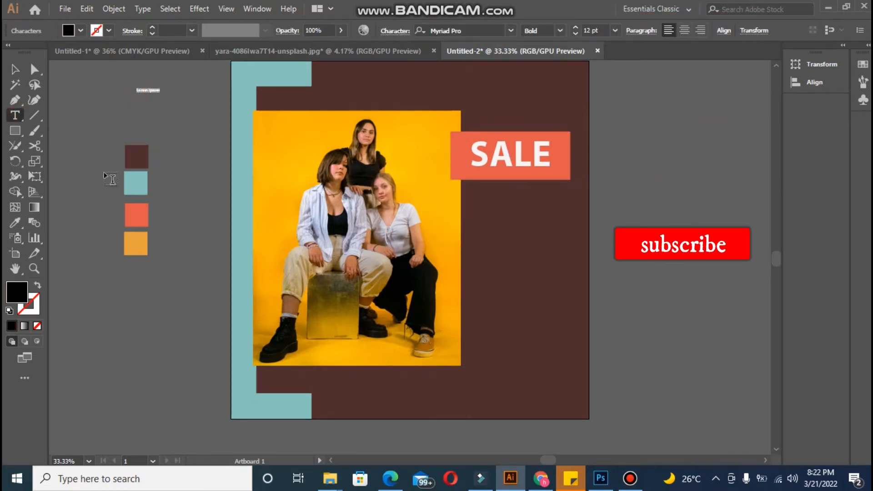
type("SUM")
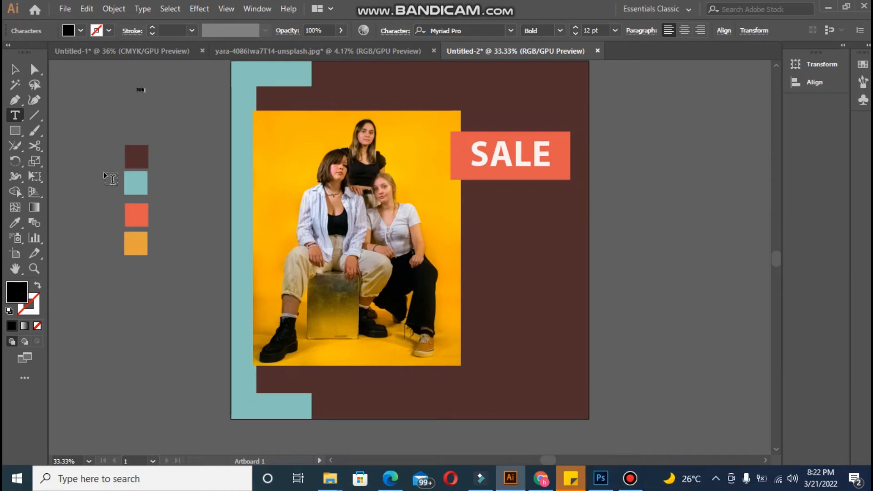
type("MER COLLECTIO")
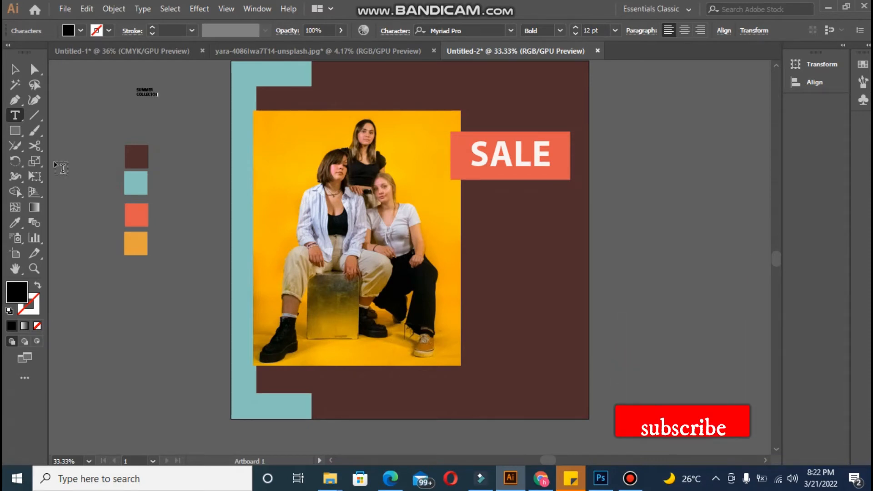
key("Escape")
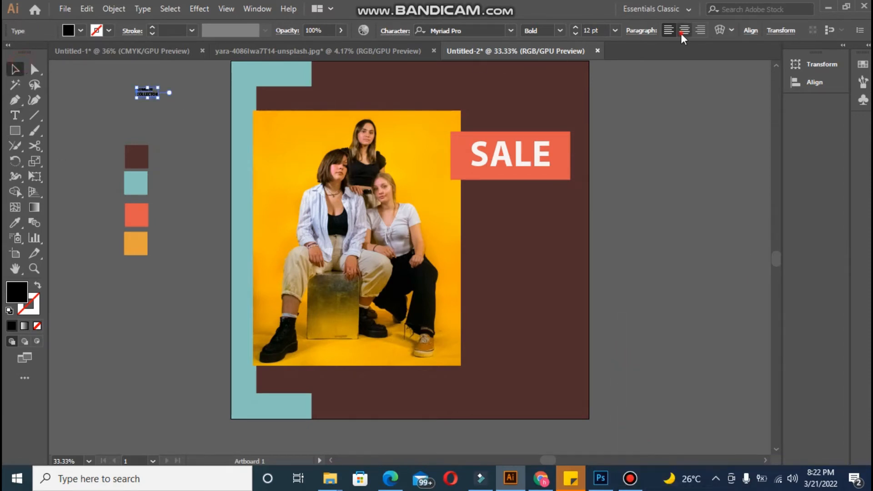
left_click(682, 33)
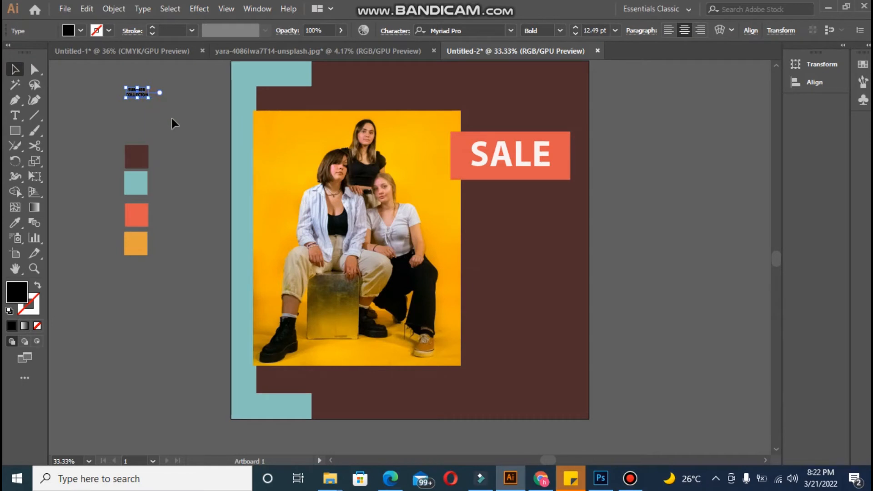
- Enlarge the SUMMER COLLECTON text to about 51 pt and move it onto the brown area below the SALE block
left_click_drag(148, 98, 216, 164)
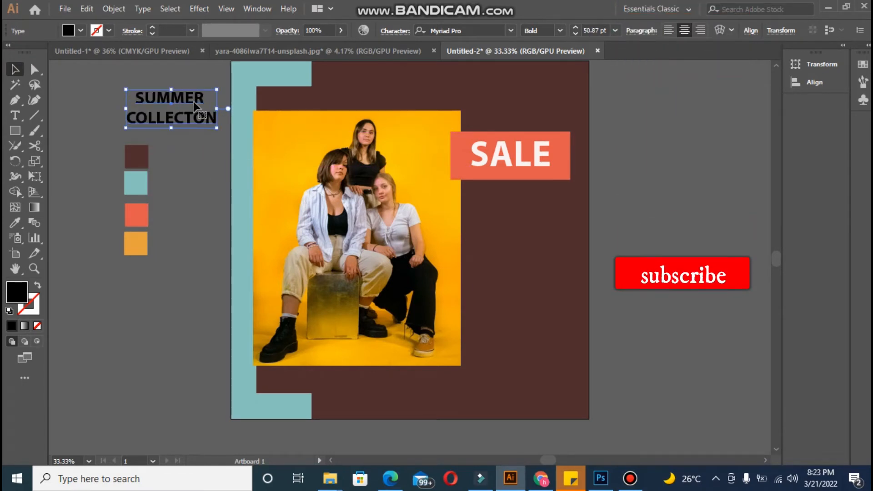
left_click_drag(195, 104, 530, 221)
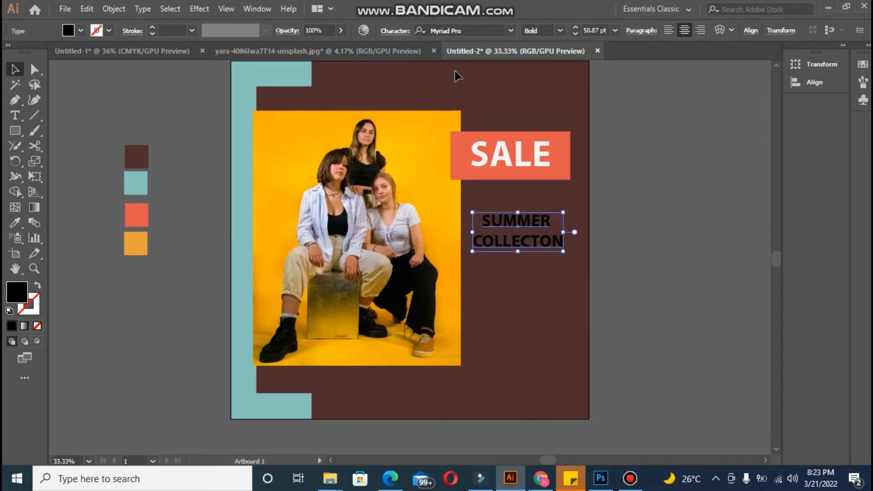
- Align the SUMMER COLLECTON text to the artboard's right edge, and nudge it left until it sits beneath the SALE text
left_click(751, 31)
left_click(645, 66)
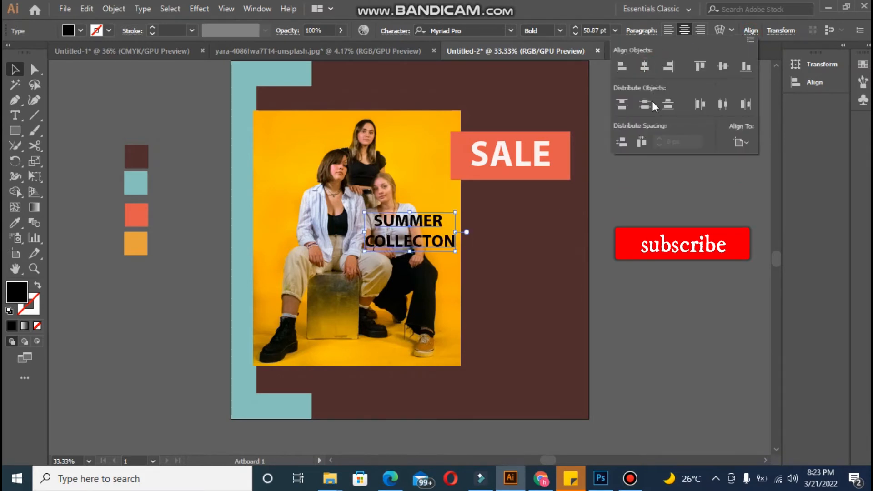
left_click(668, 66)
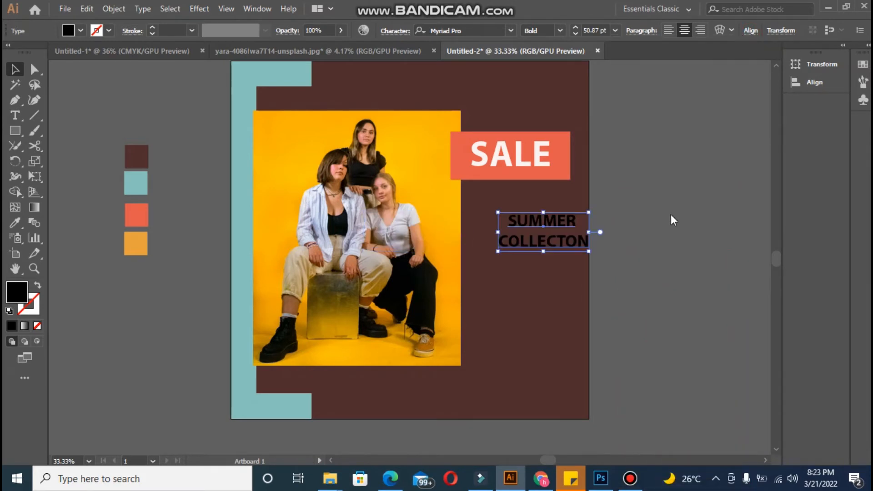
key("shift+Left")
key("shift+Left")
key("shift+Left")
key("shift+Left")
key("shift+Left")
key("shift+Left")
key("shift+Left")
key("shift+Left")
key("shift+Left")
key("shift+Left")
key("shift+Left")
key("shift+Left")
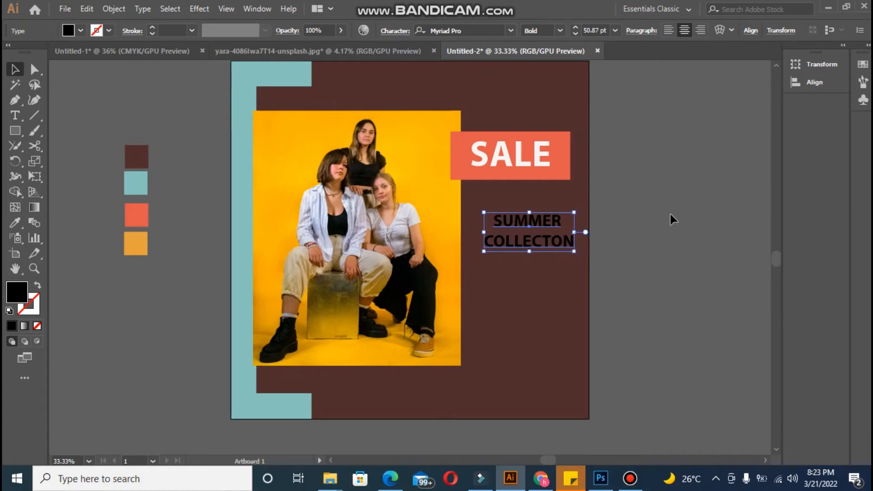
key("shift+Left")
key("shift+Left")
key("shift+Left")
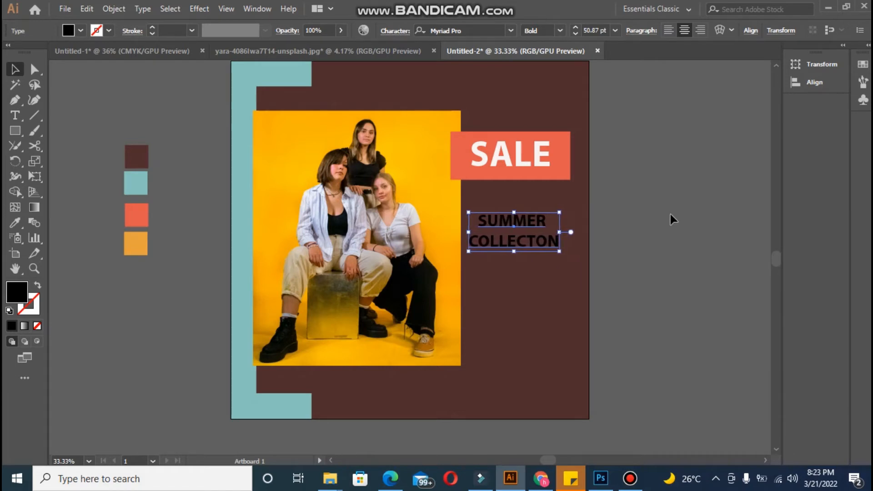
- Nudge the SUMMER COLLECTON text down to widen the gap below the SALE block
key("shift+Down")
key("shift+Down")
key("shift+Down")
key("shift+Down")
key("shift+Down")
key("shift+Down")
key("shift+Down")
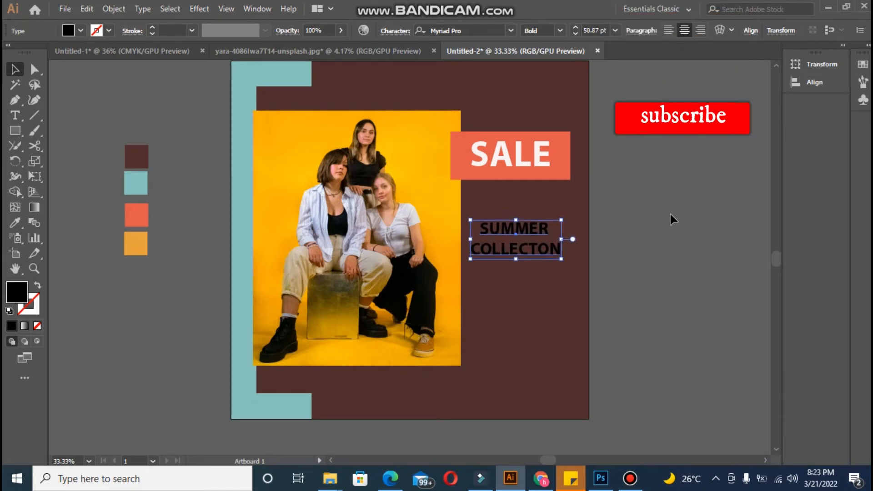
- Increase the SUMMER COLLECTON text size to 61 pt and shift it slightly right within the brown area
left_click(575, 28)
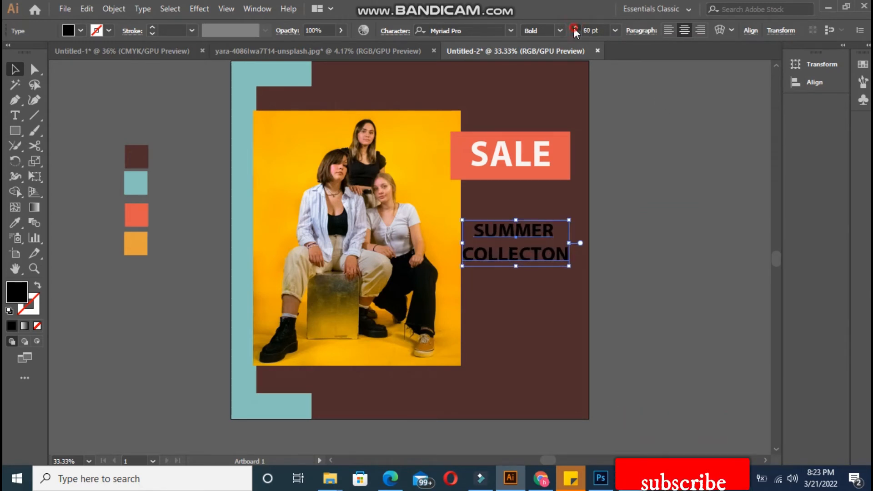
left_click(575, 29)
left_click_drag(495, 234, 501, 235)
- Fill the SUMMER COLLECTON text with off-white F7F5F5
left_click(497, 156)
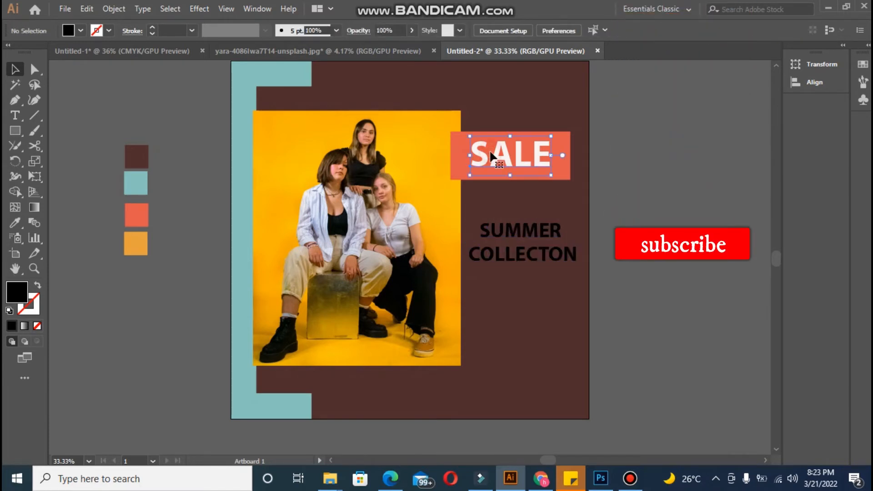
left_click(510, 237)
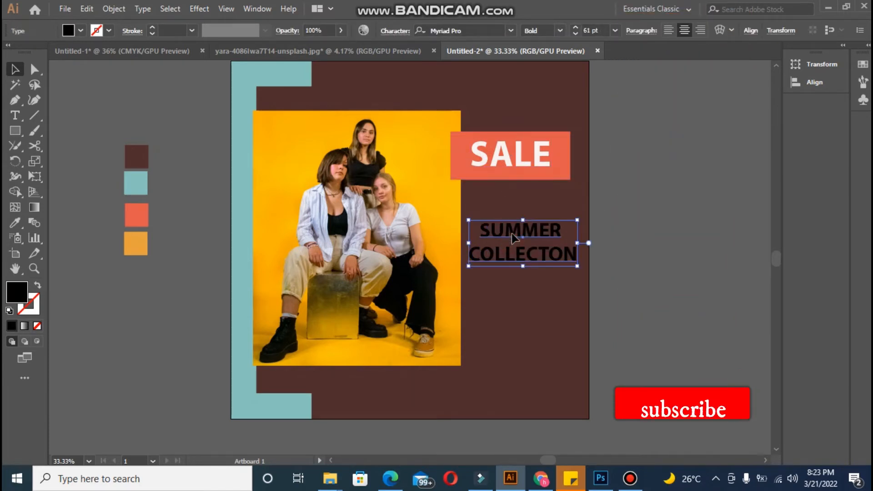
double_click(16, 292)
left_click(272, 158)
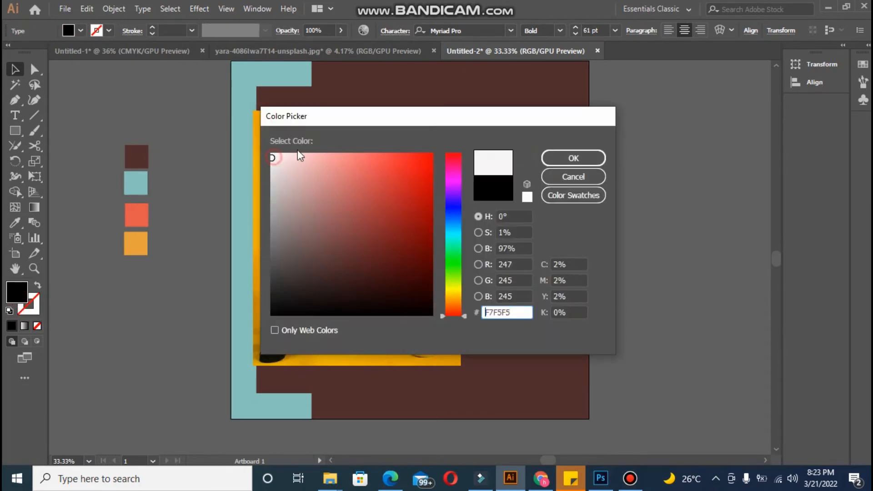
left_click(549, 159)
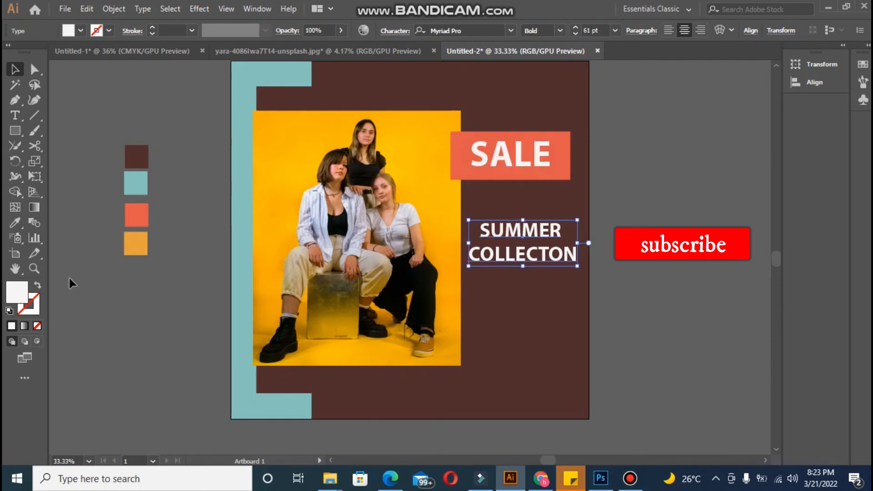
- Fill the SUMMER COLLECTON text with the orange swatch color
key("i")
left_click(136, 243)
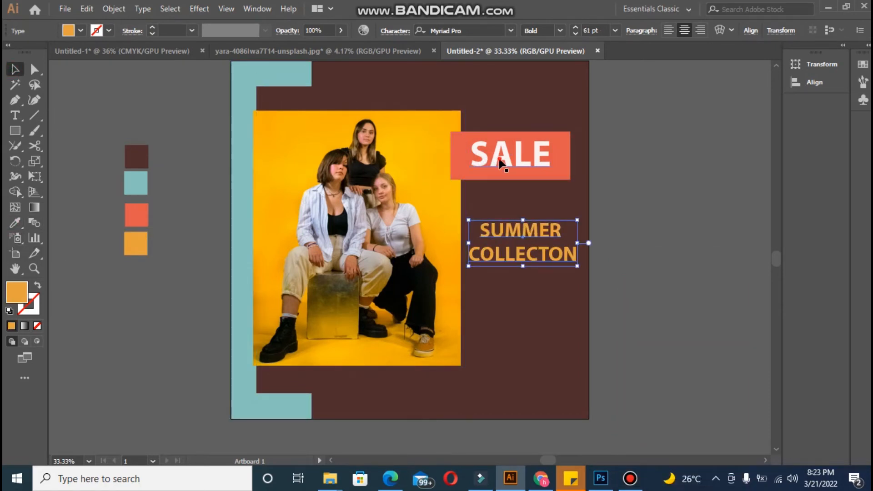
- Group the SALE text with its coral rectangle
left_click(502, 163)
left_click(457, 157, "shift")
key("ctrl+g")
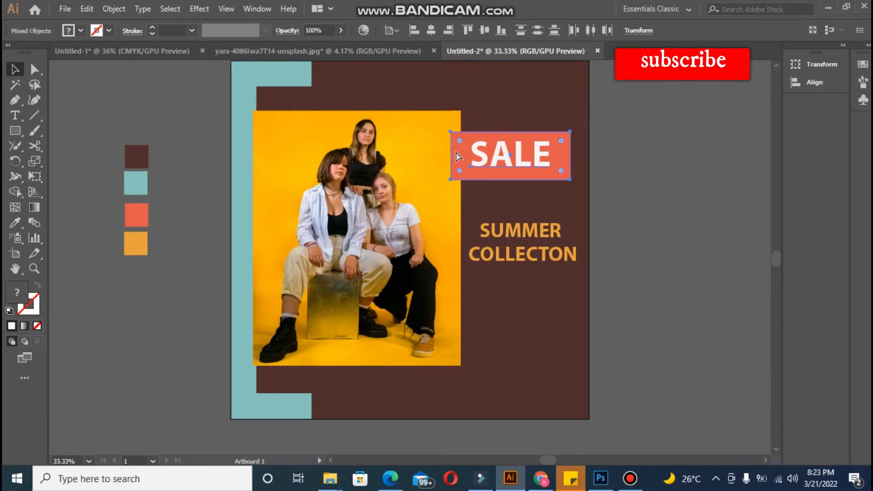
- Align the SUMMER COLLECTON text horizontally to the centre of the SALE block, using the SALE block as the key object
left_click(506, 229)
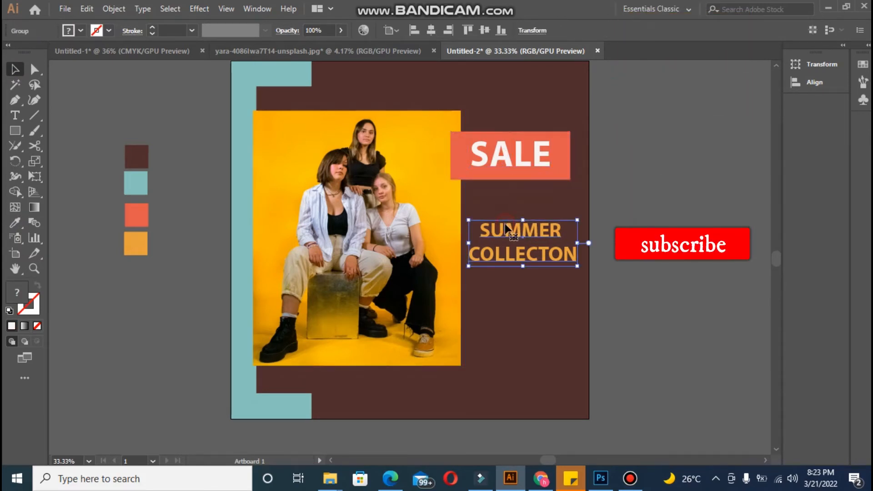
left_click(515, 155, "shift")
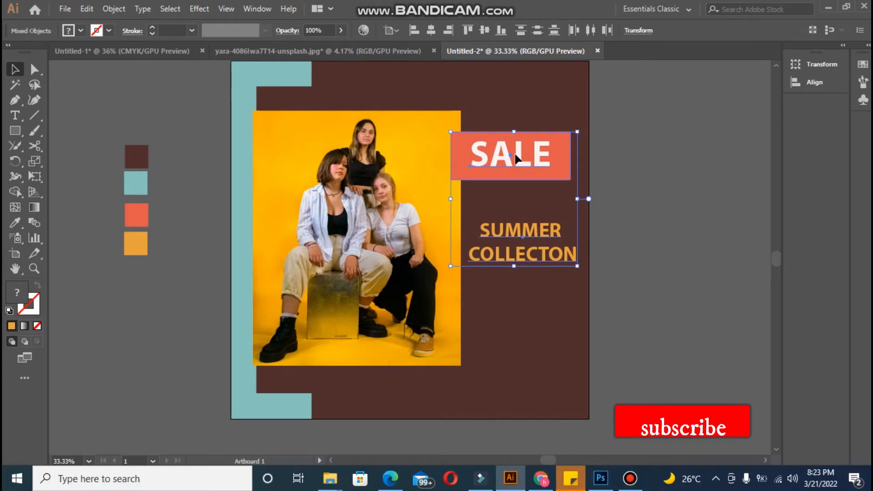
left_click(526, 134)
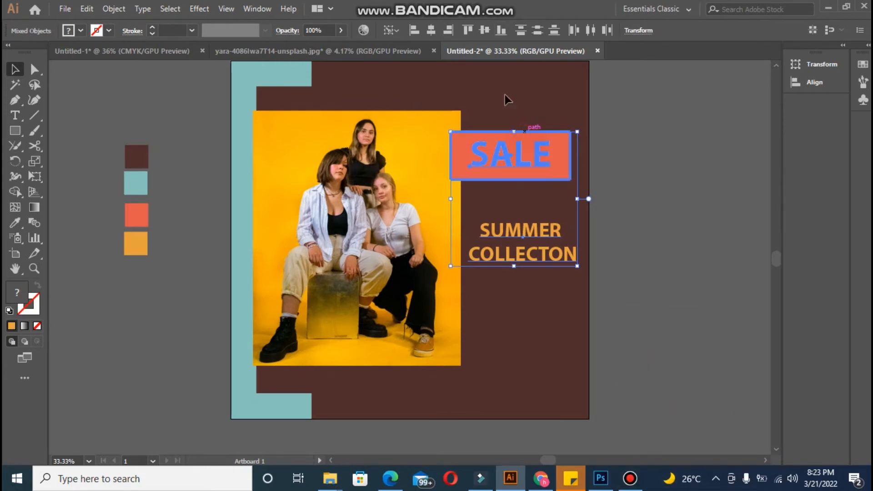
left_click(432, 31)
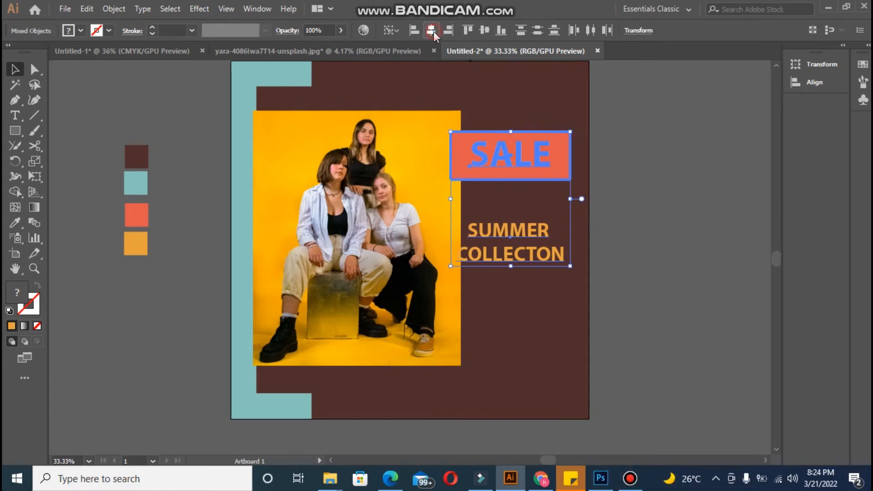
left_click(644, 138)
- Move the SALE block and SUMMER COLLECTON text together to the right until the block's left edge meets the photo's right edge
left_click(538, 169)
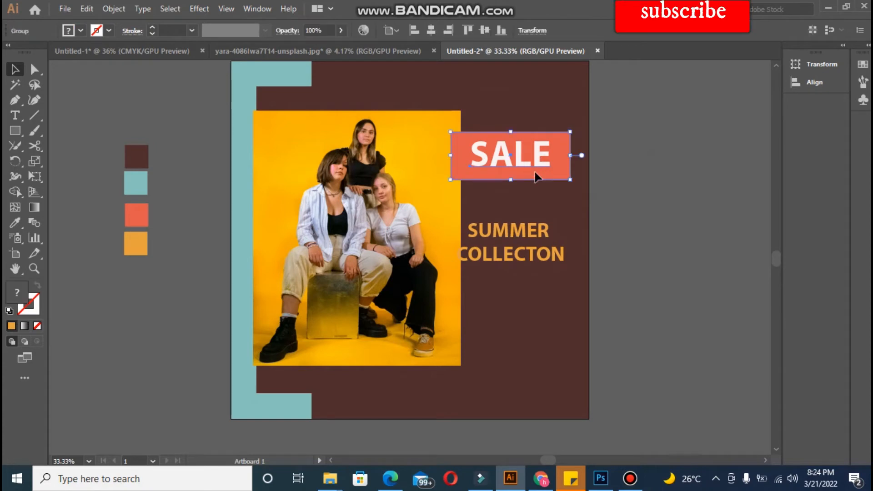
left_click(530, 233, "shift")
key("Right")
key("Right")
key("Right")
key("Right")
key("Right")
key("Right")
key("Right")
key("Right")
key("Right")
key("Right")
key("Right")
key("Right")
key("Right")
key("Right")
key("Right")
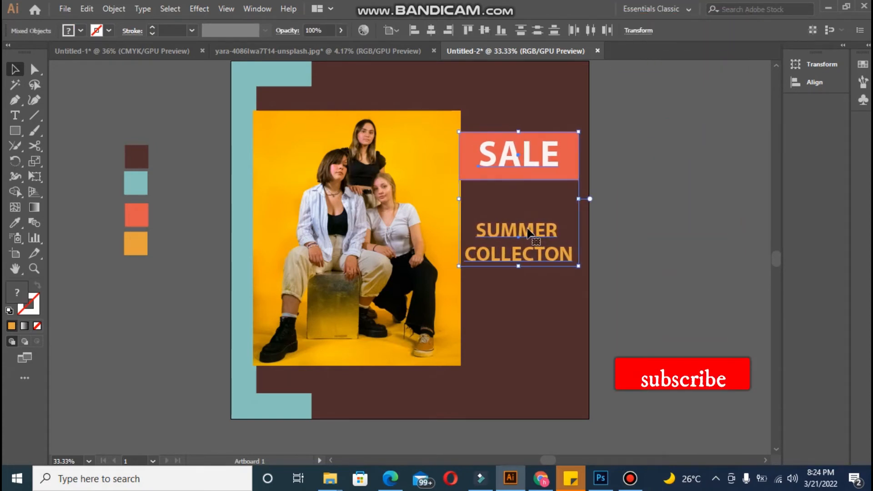
key("Right")
key("Right")
key("Right")
key("Right")
key("Right")
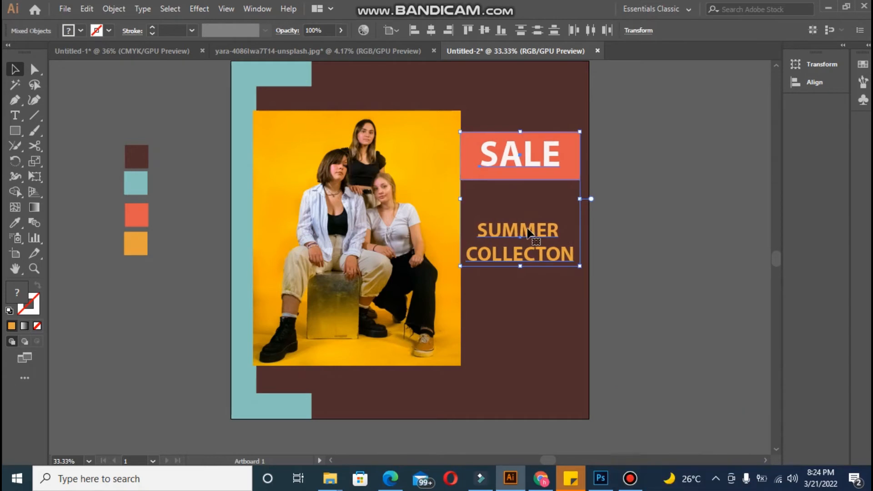
left_click(622, 260)
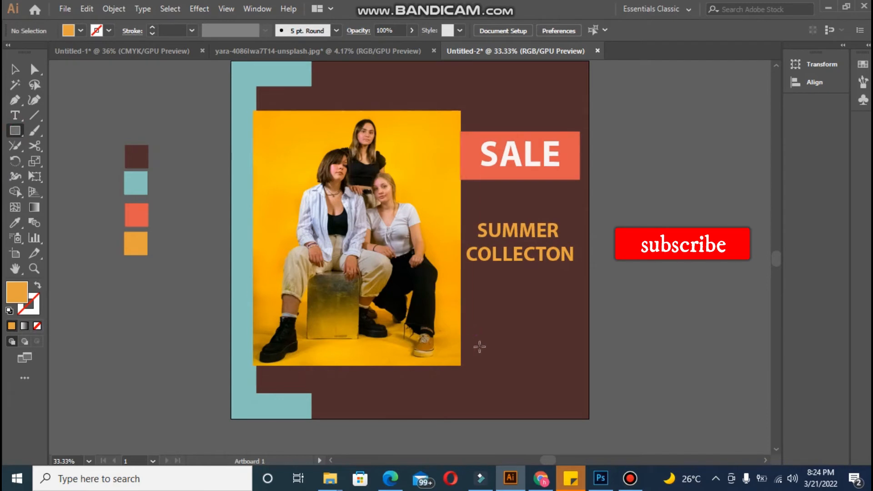
- Draw a small horizontal rectangle below the headline near the artboard's lower edge and fill it with the coral swatch color
left_click_drag(475, 342, 570, 373)
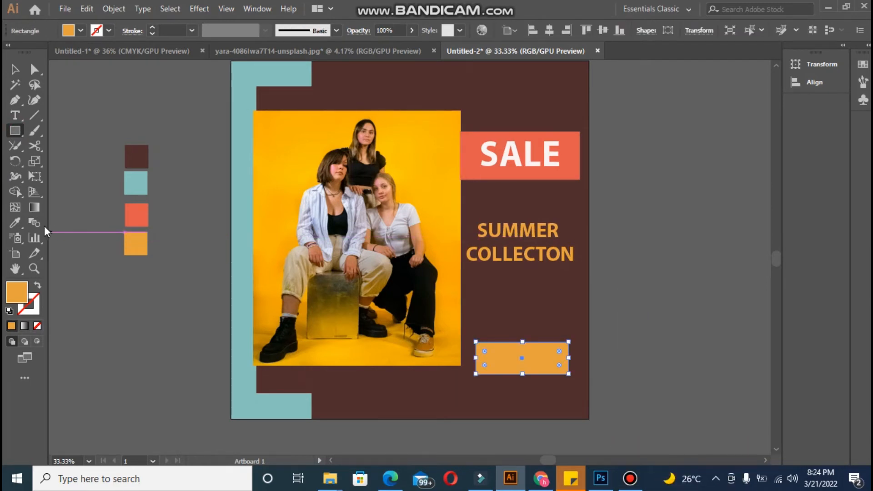
left_click(15, 223)
left_click(131, 219)
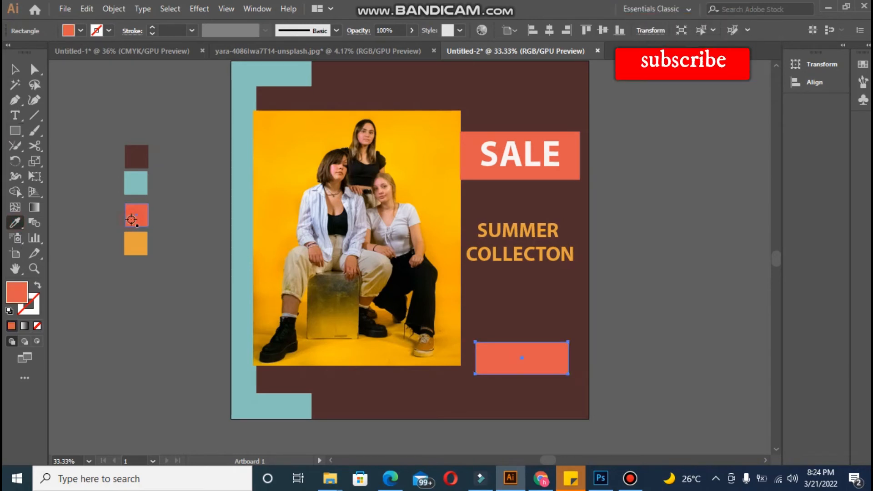
- Round the small coral rectangle's corners fully into a pill shape and widen it slightly to the left
left_click(33, 69)
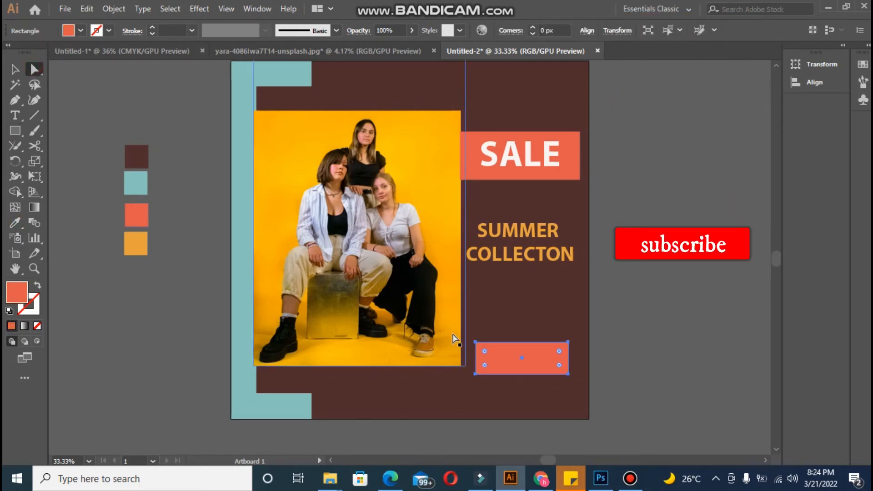
left_click_drag(486, 353, 490, 360)
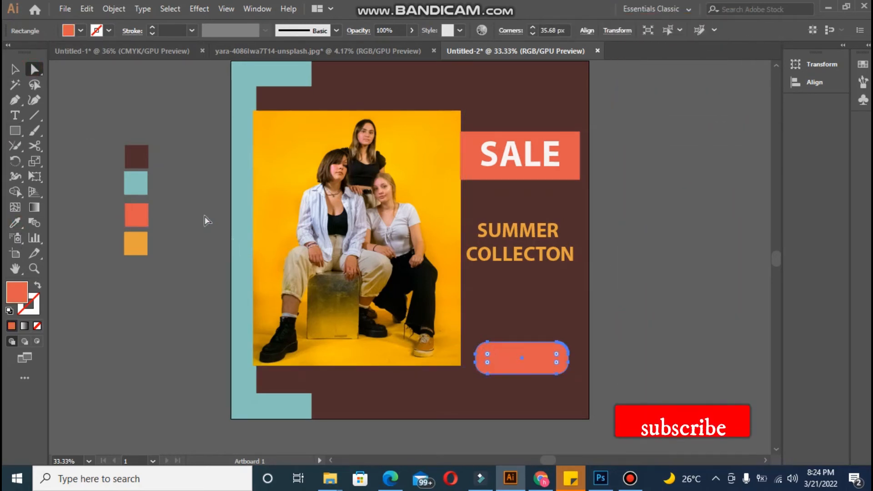
key("v")
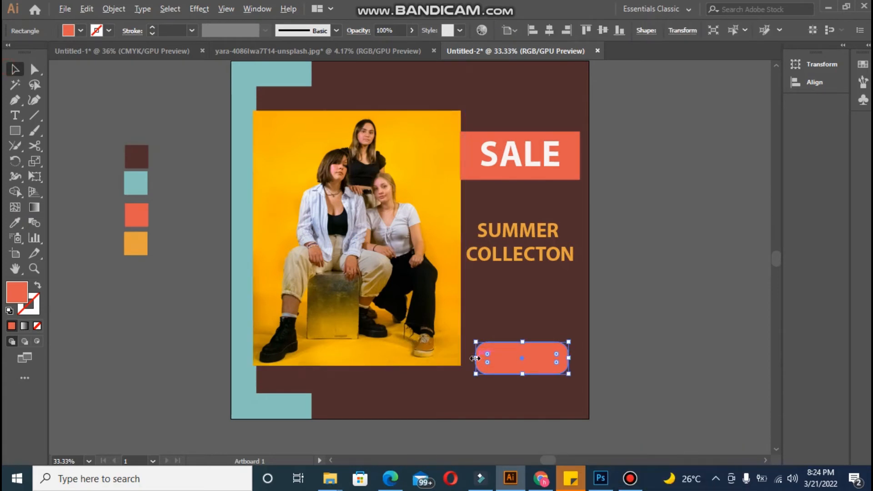
left_click_drag(475, 358, 469, 357)
left_click(673, 353)
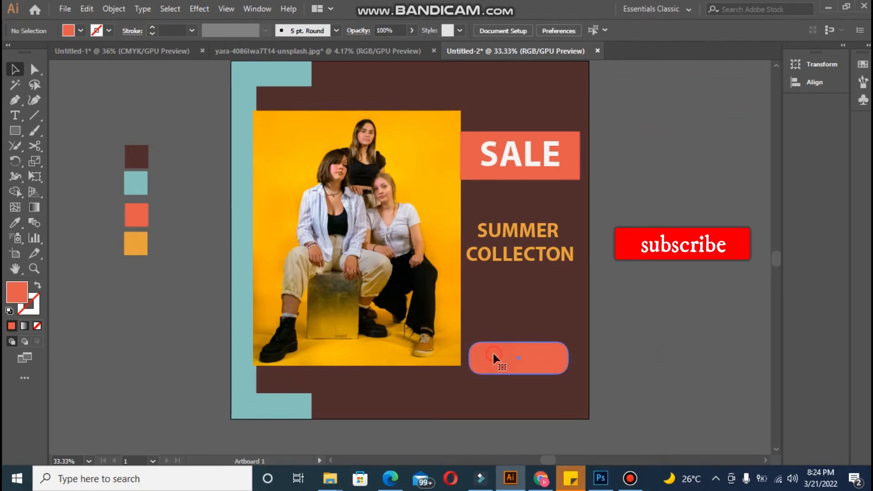
left_click(493, 355)
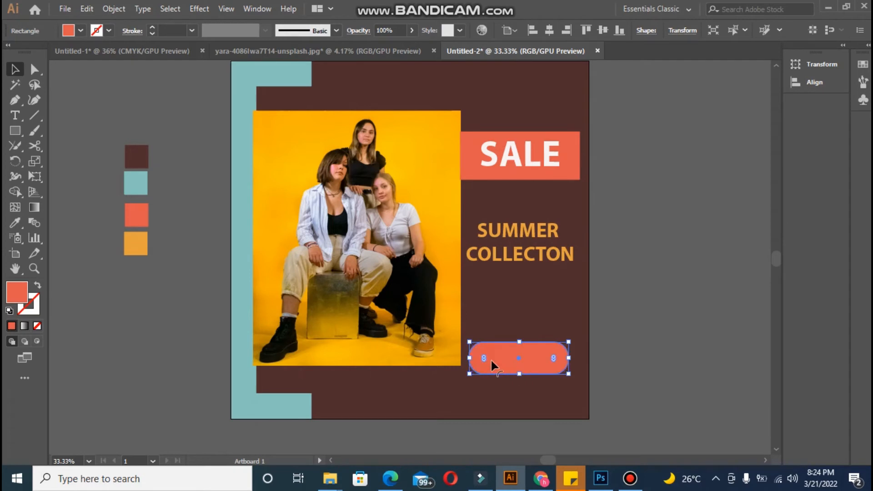
left_click(621, 366)
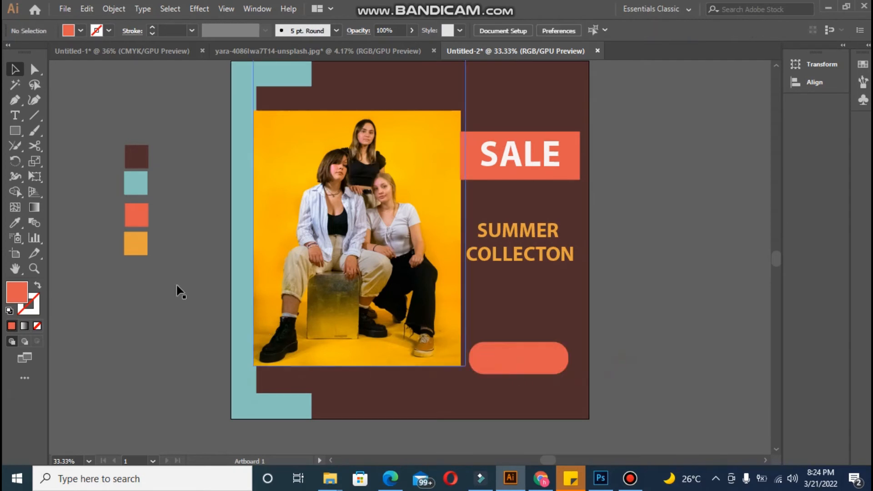
- Add the text SHOP NOW above the color swatches and scale it down to about 29.82 pt
left_click(15, 116)
left_click(84, 117)
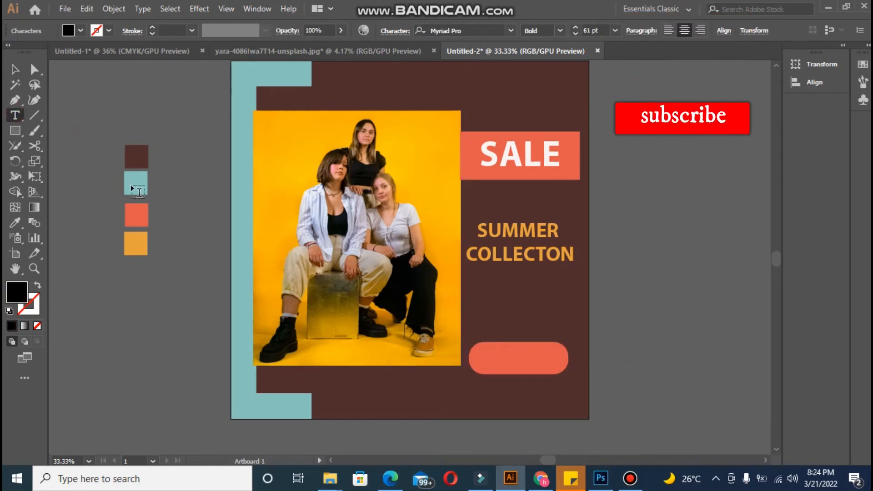
type("SH")
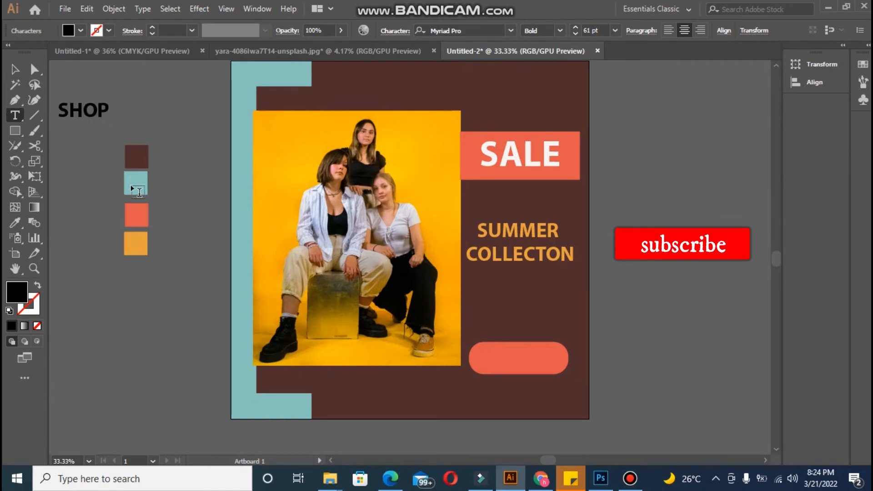
type("OP NOW")
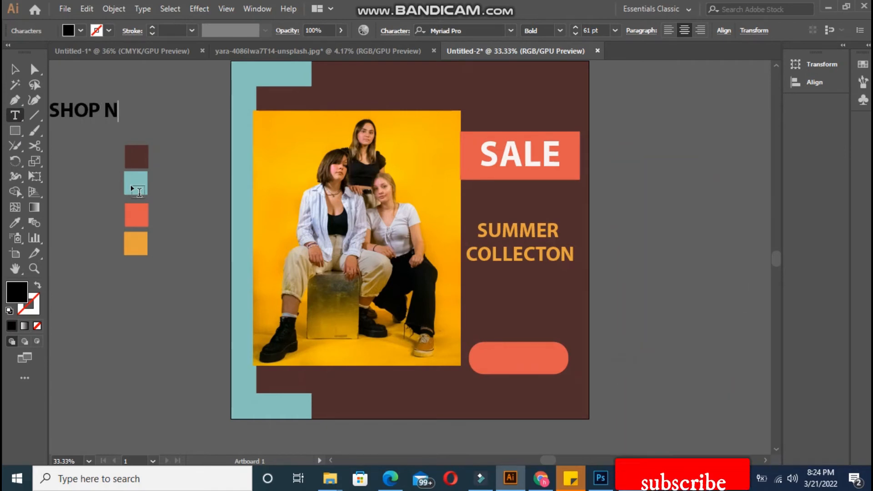
left_click(15, 69)
mouse_move(128, 121)
left_mouse_down()
mouse_move(82, 111)
mouse_move(139, 128)
left_mouse_up()
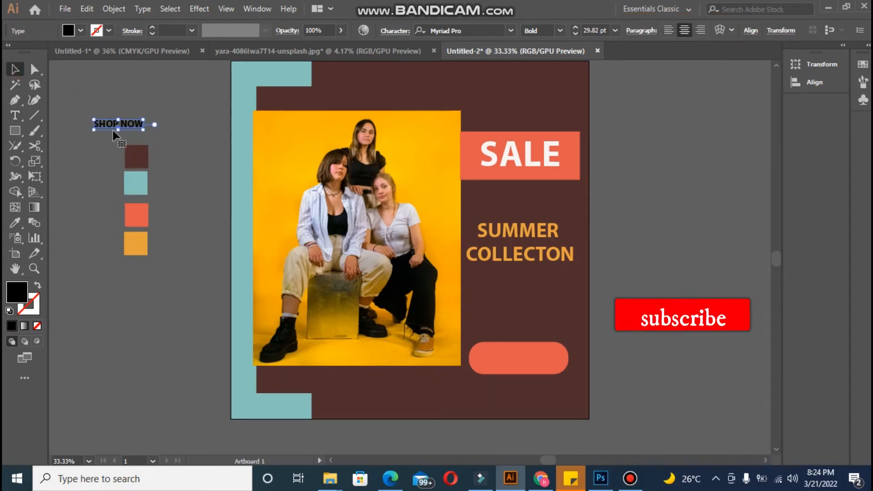
- Fill the SHOP NOW text with the pale shirt color sampled from the photo
left_click(15, 223)
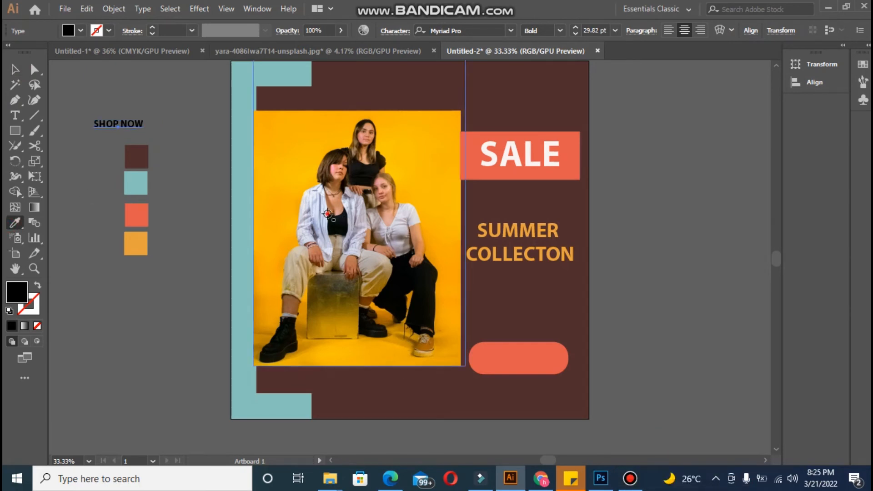
left_click(327, 214)
left_click(14, 70)
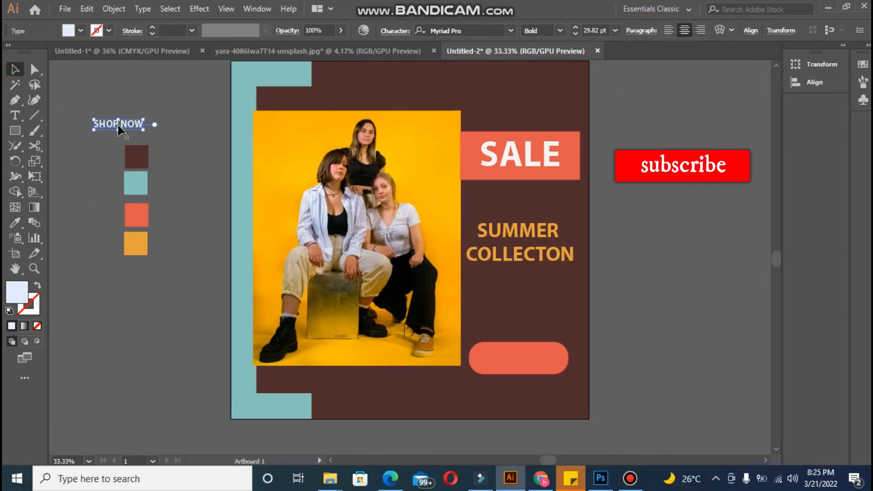
- Place the SHOP NOW text on the coral pill and enlarge it to about 53.75 pt
left_click_drag(119, 125, 592, 371)
left_click_drag(488, 358, 461, 359)
left_click_drag(568, 374, 562, 373)
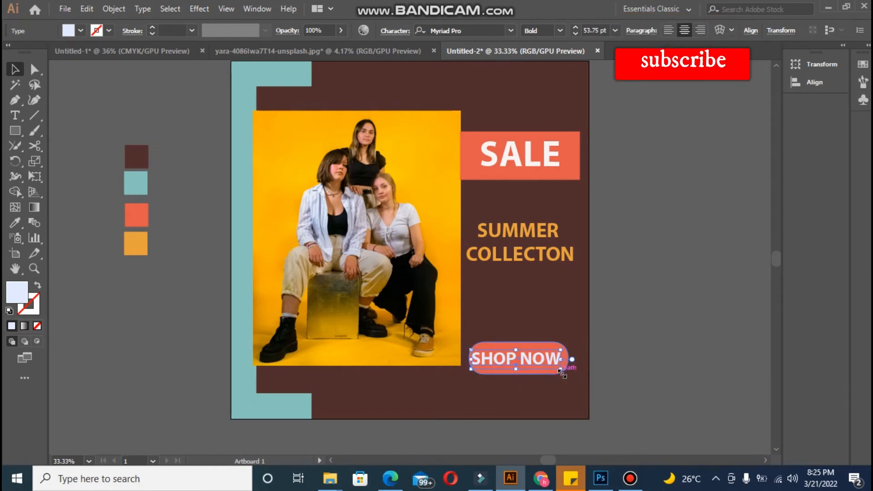
left_click_drag(508, 356, 514, 362)
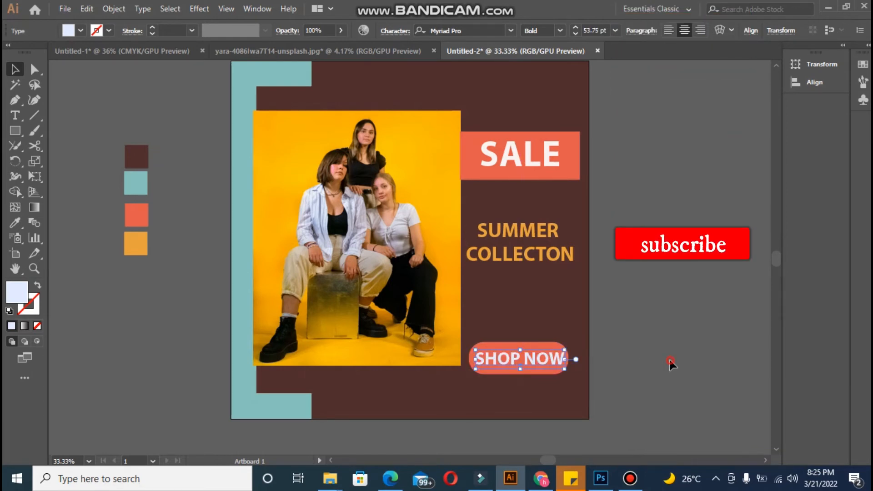
left_click(671, 364)
- Center the SHOP NOW text horizontally and vertically on the coral pill, using the pill as the key object
left_click(529, 344)
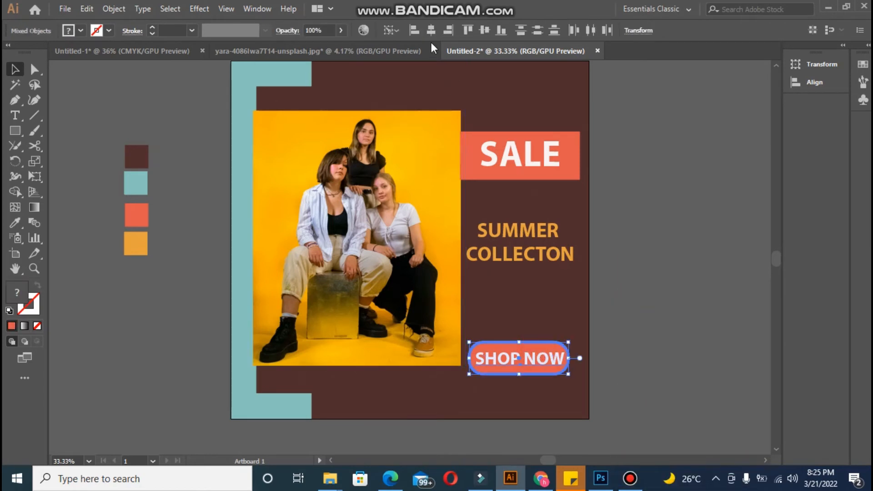
left_click(480, 32)
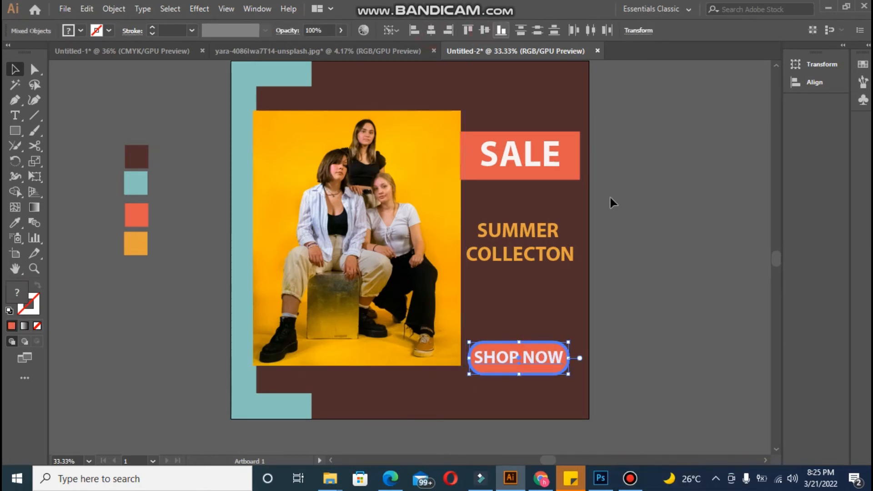
left_click(613, 204)
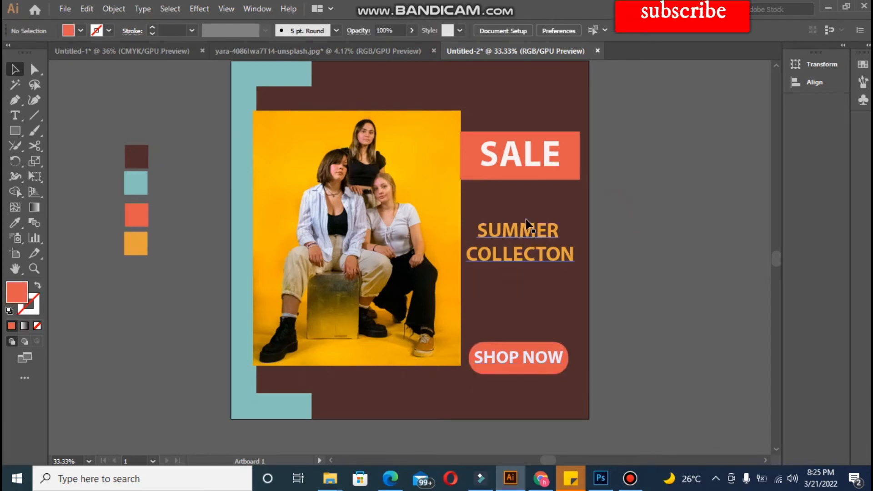
left_click(526, 231)
left_click(522, 168, "shift")
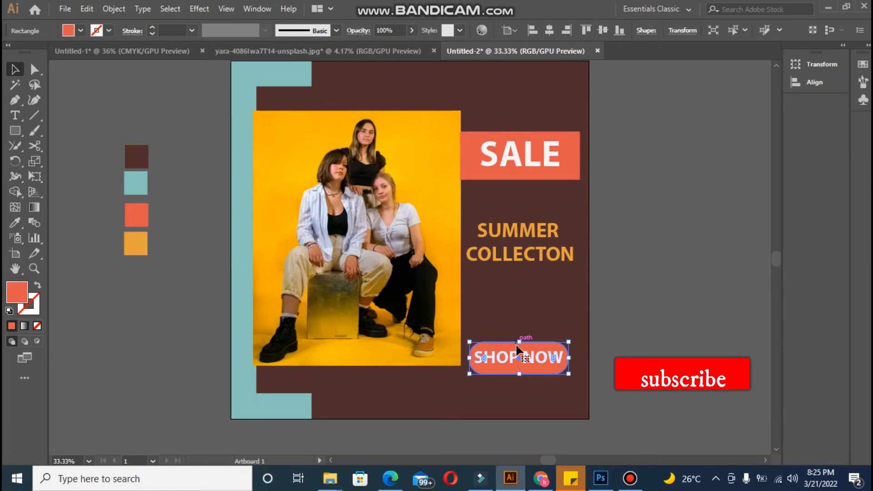
left_click_drag(516, 344, 622, 356)
left_click(647, 324)
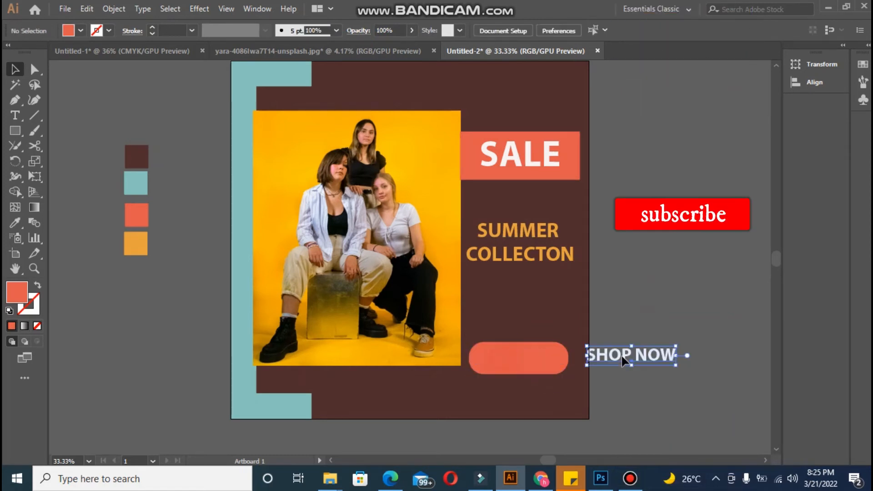
key("ctrl+z")
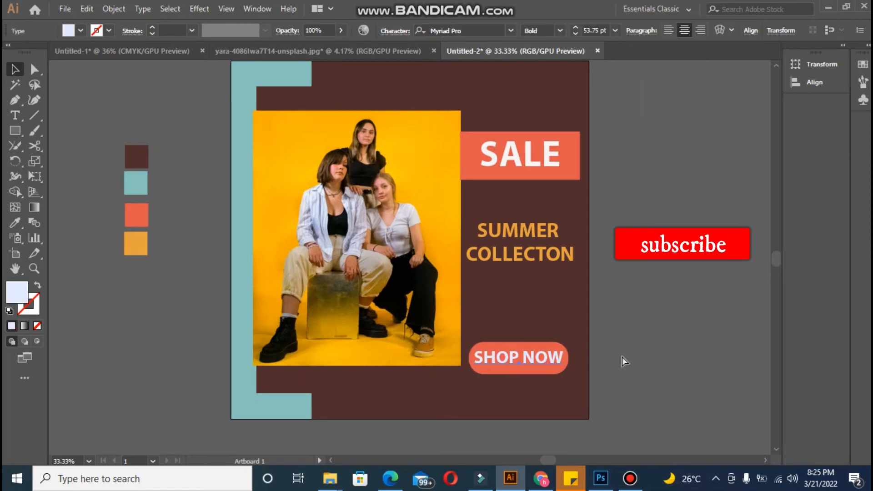
- Group the SHOP NOW text with its coral pill and place the button slightly smaller and lower on the brown area
left_click(535, 348, "shift")
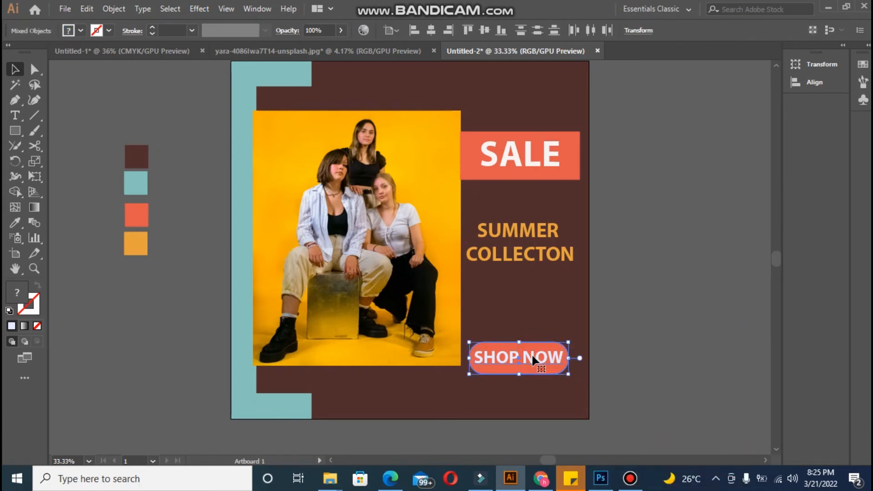
key("ctrl+g")
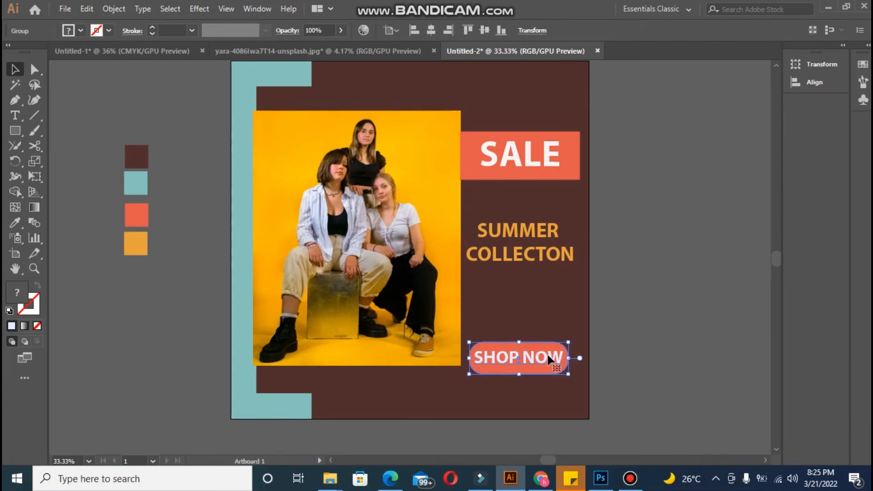
left_click_drag(549, 358, 503, 362)
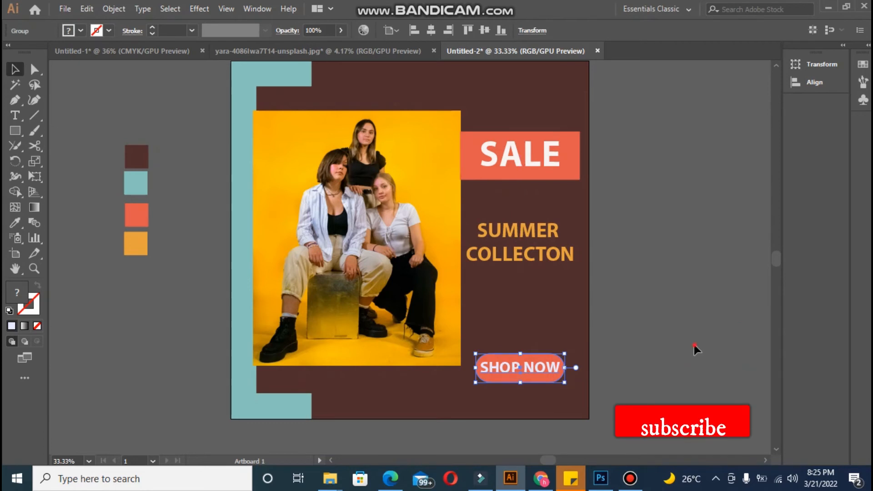
left_click(694, 346)
- Center the SALE block, SUMMER COLLECTON headline and SHOP NOW button horizontally, using the SALE block as the key object
left_click(551, 369)
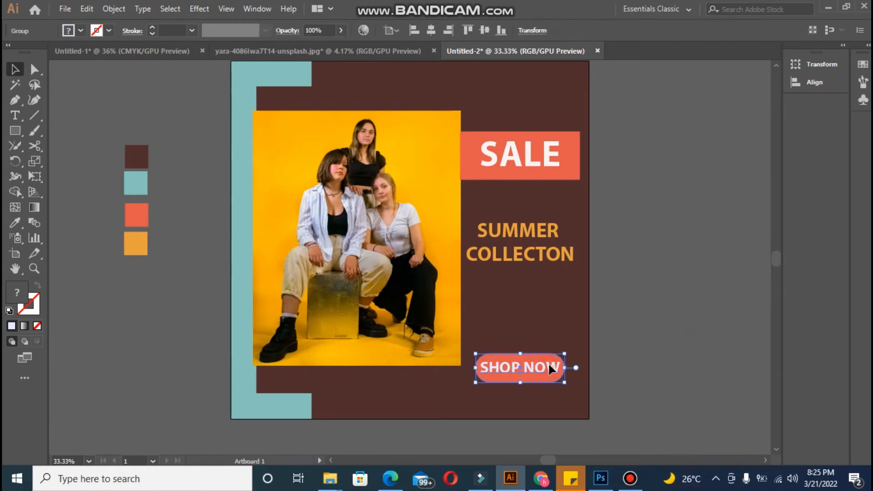
left_click(540, 241, "shift")
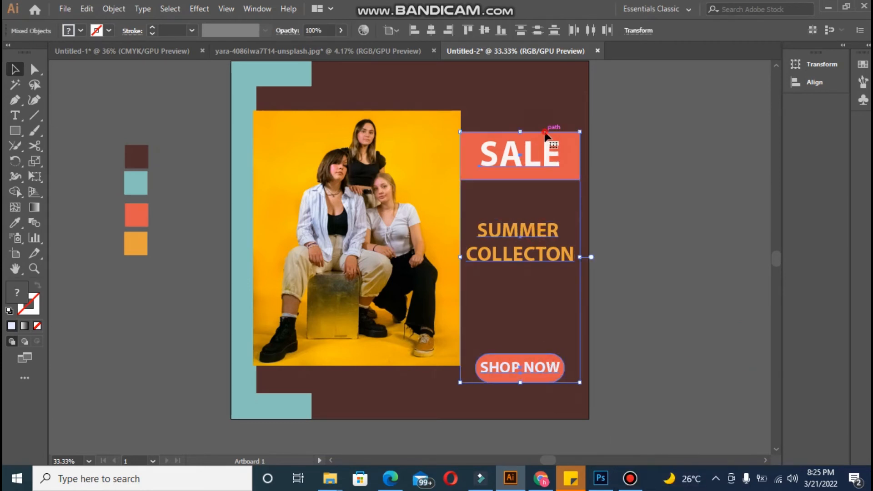
left_click(428, 30)
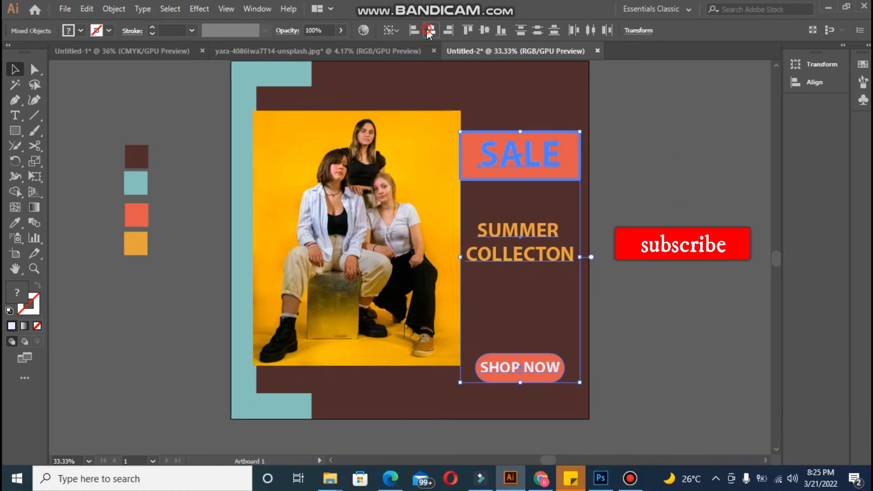
left_click(485, 31)
key("ctrl+z")
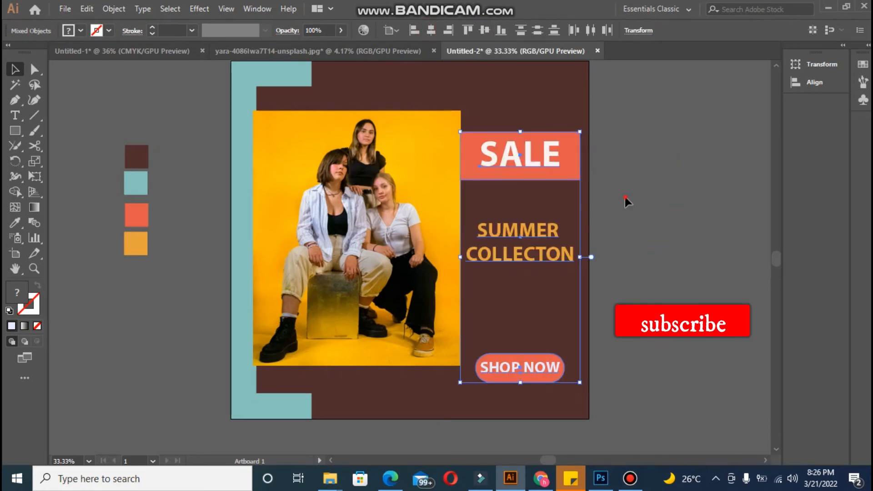
left_click(624, 240)
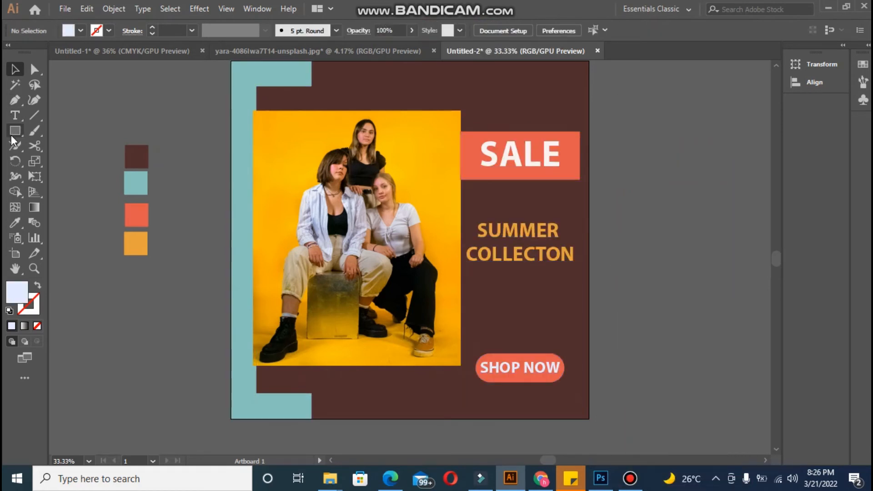
- Add the two-line text LOGO HERE at the upper right corner of the artboard
left_click(13, 115)
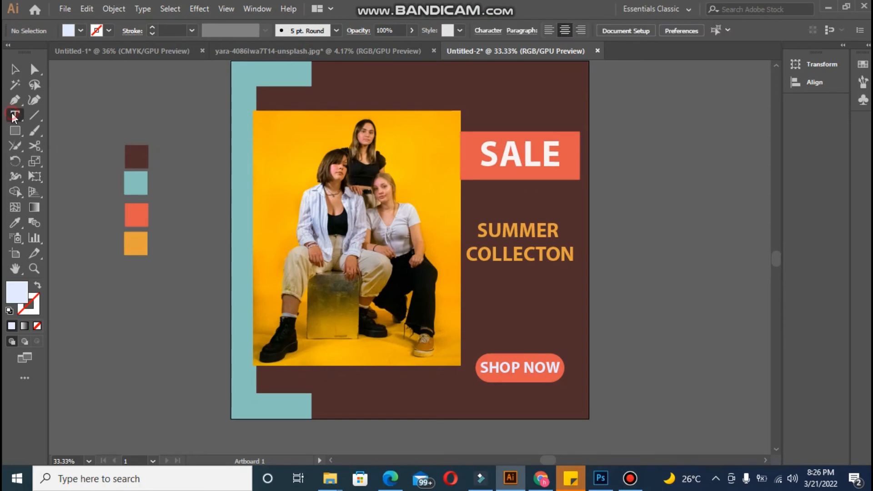
left_click(565, 77)
scroll(591, 91, "up", 1)
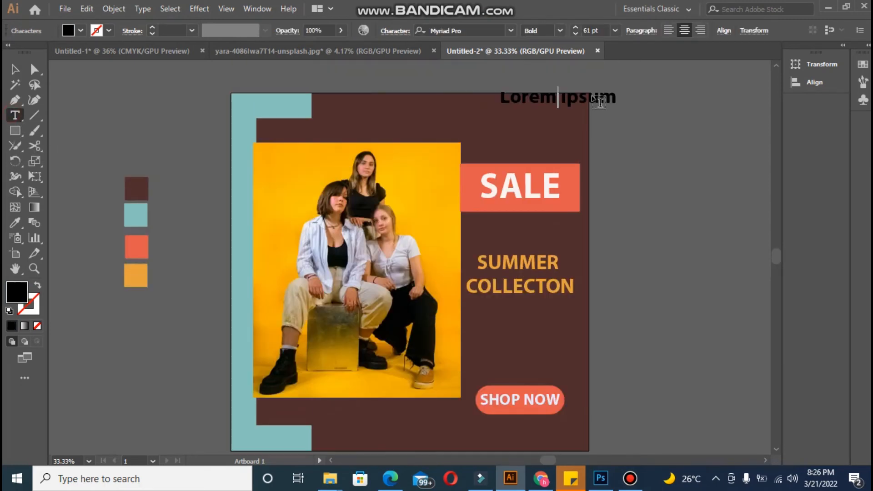
key("ctrl+a")
key("BackSpace")
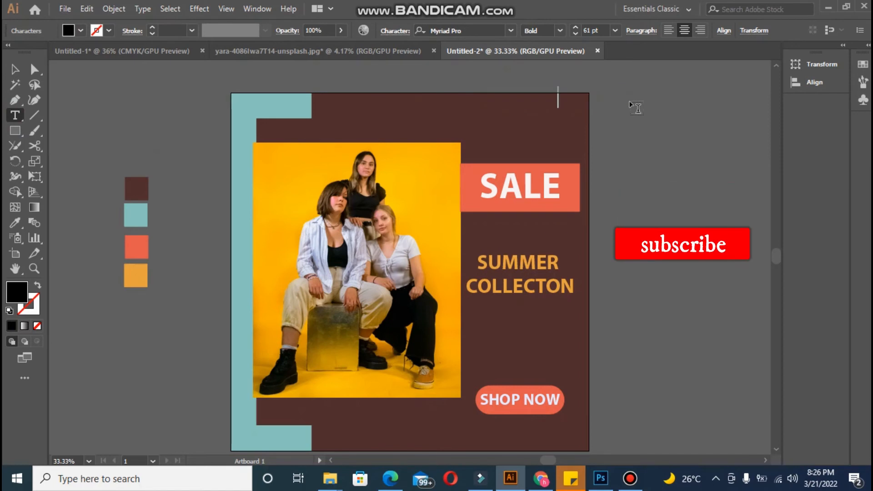
type("LOGO")
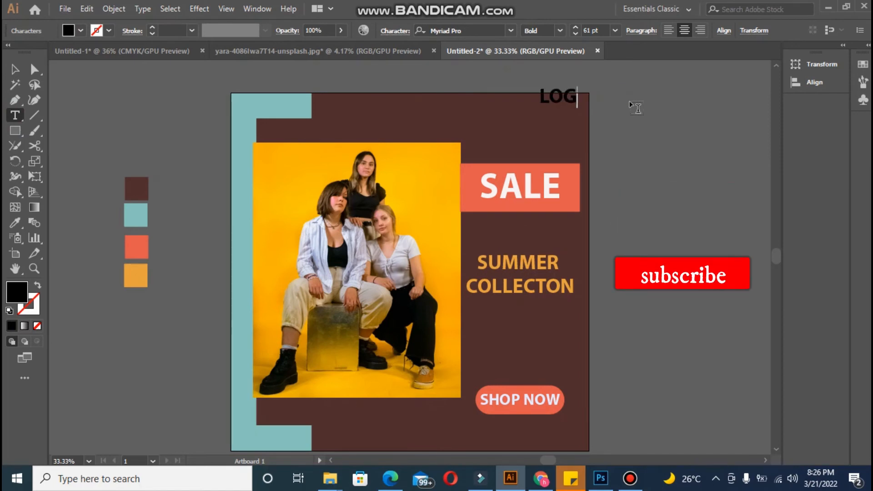
key("Return")
type("HERE")
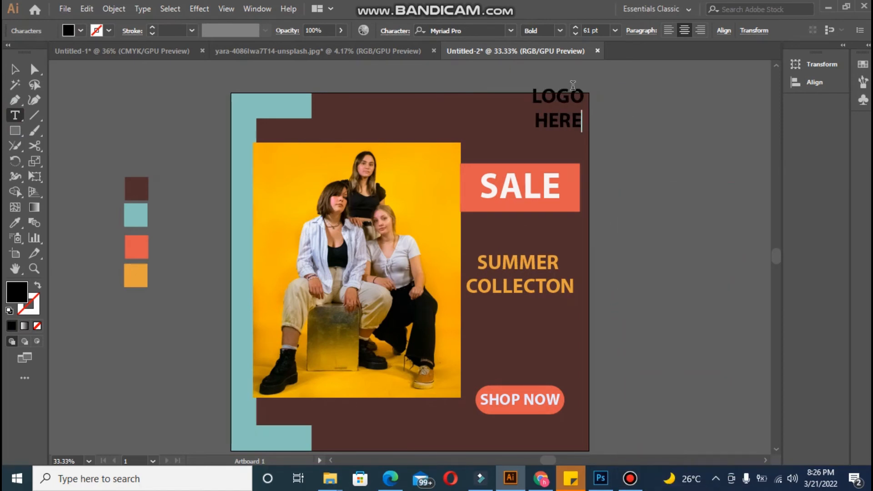
key("Escape")
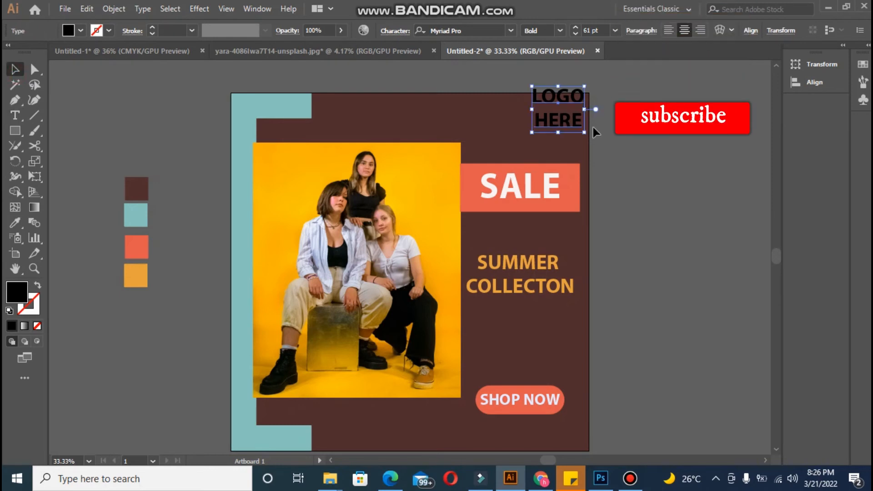
- Shrink the LOGO HERE text to about 29.91 pt and fill it with the teal of the bracket frame
left_click_drag(584, 133, 570, 121)
left_click(664, 144)
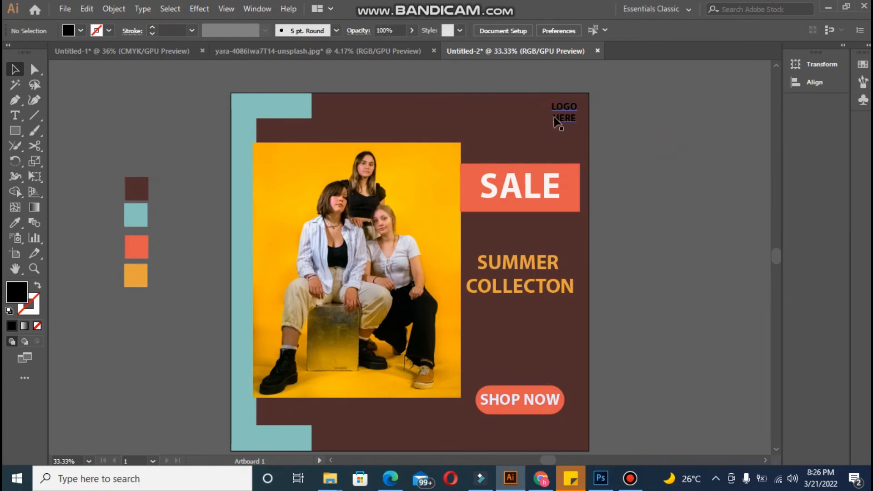
left_click(556, 117)
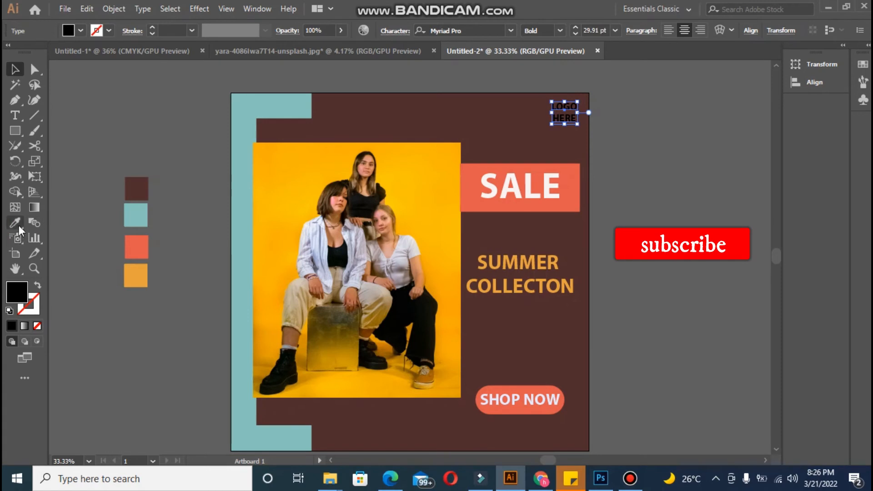
left_click(236, 109)
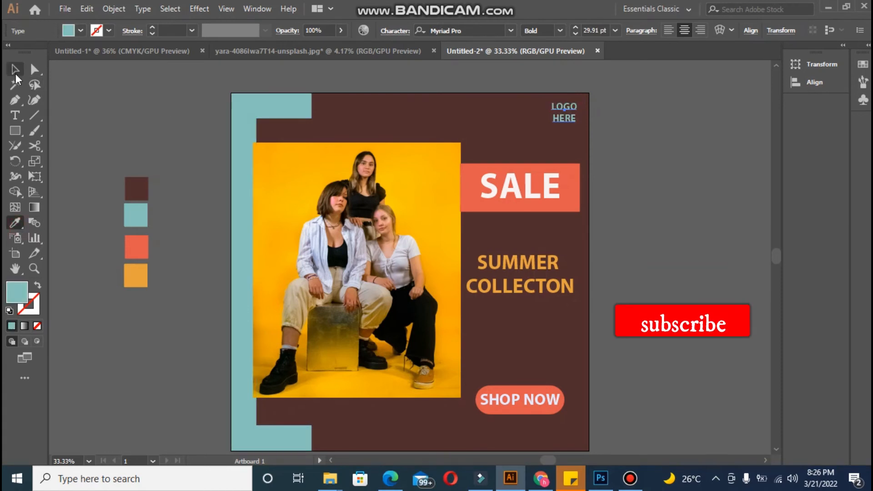
key("v")
left_click(64, 109)
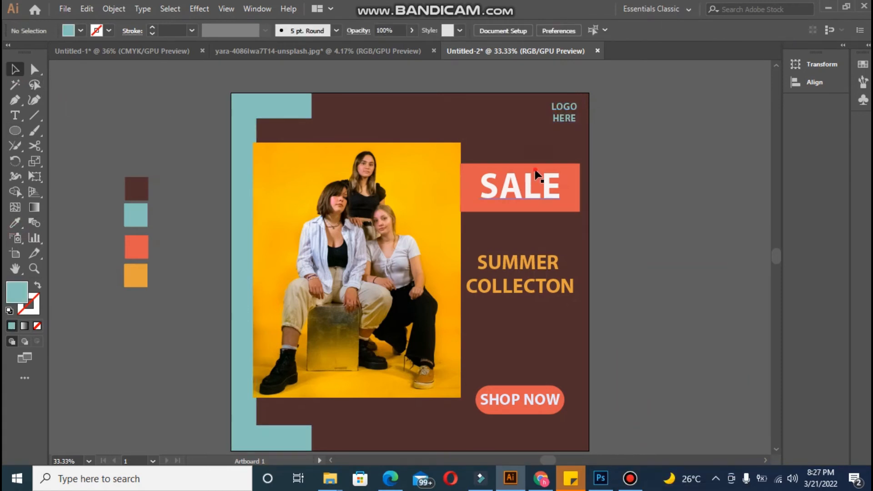
- Widen the SALE block to about 374 px so that it slightly overlaps the photo's edge
left_click(496, 174)
left_click_drag(460, 186, 456, 186)
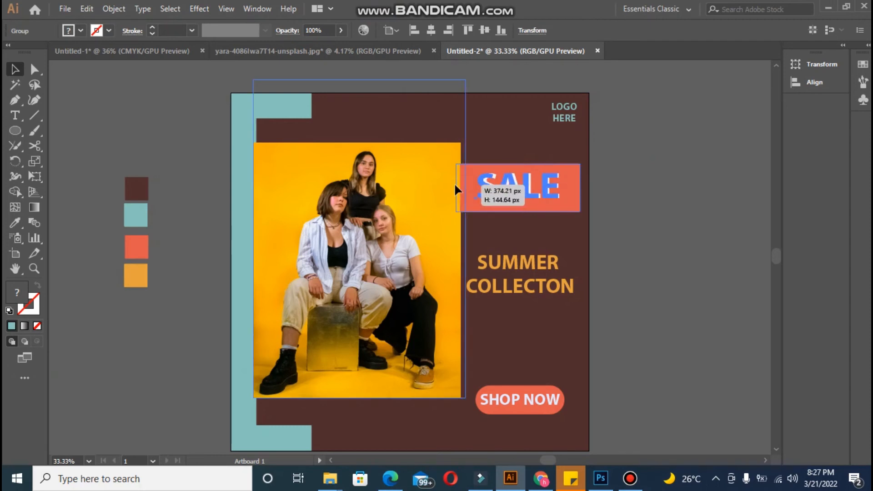
left_click(638, 195)
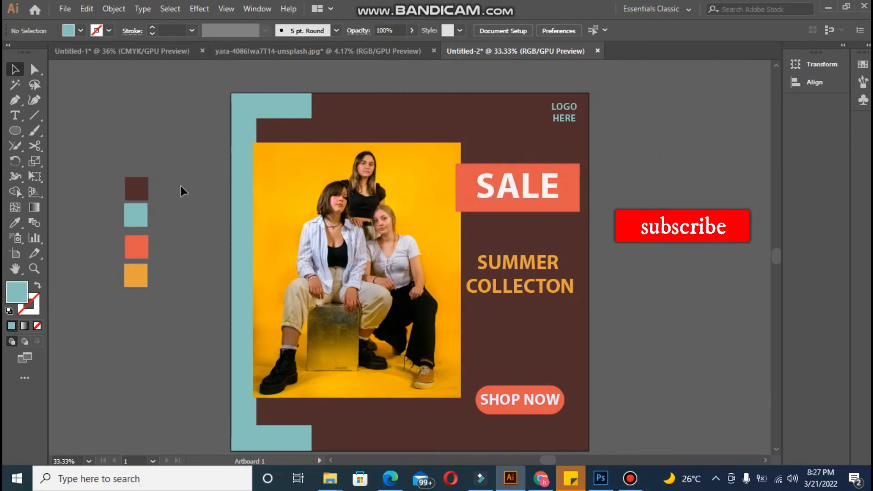
- Add the text 50% OFF beside the artboard and fill it with the orange swatch color
left_click(15, 115)
left_click(65, 108)
key("BackSpace")
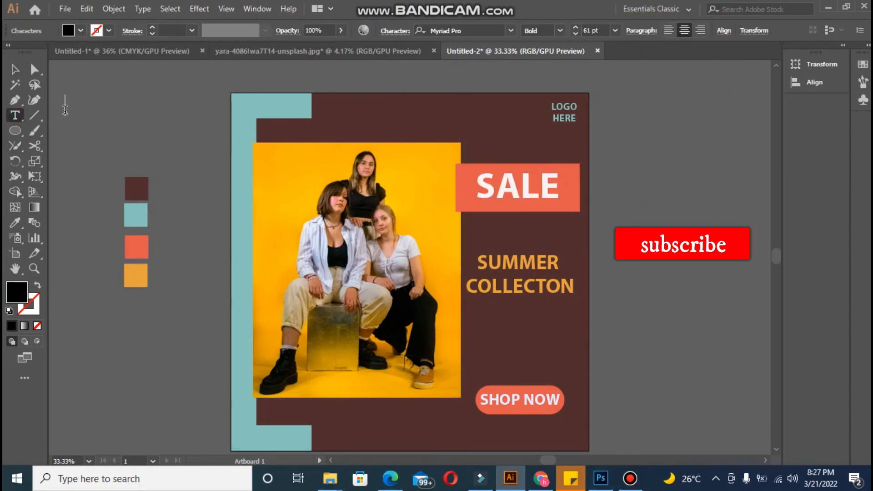
type("50")
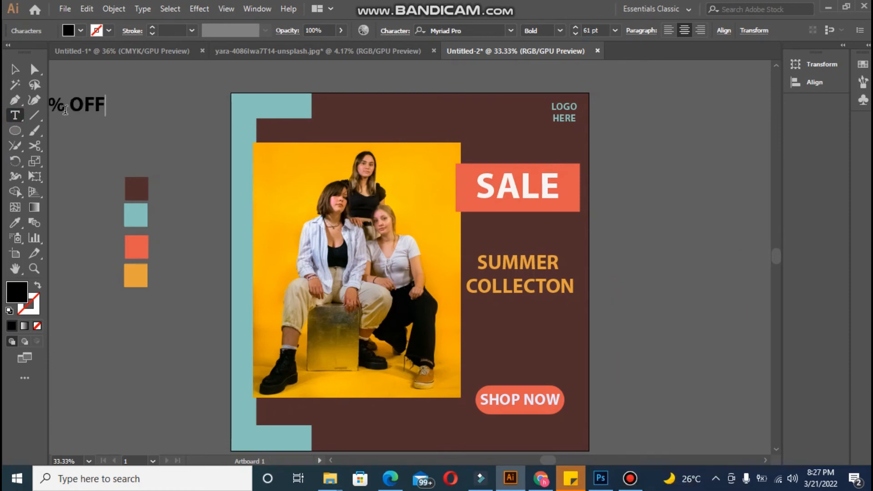
left_click(14, 69)
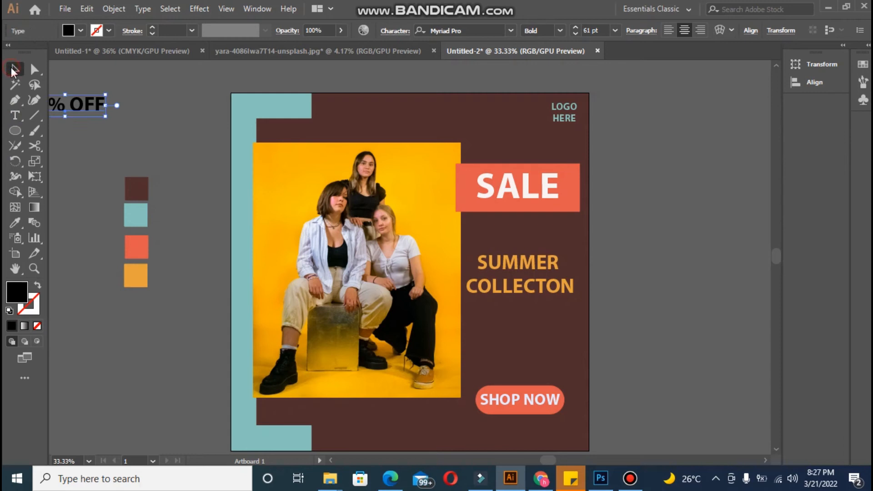
left_click(15, 223)
left_click(132, 277)
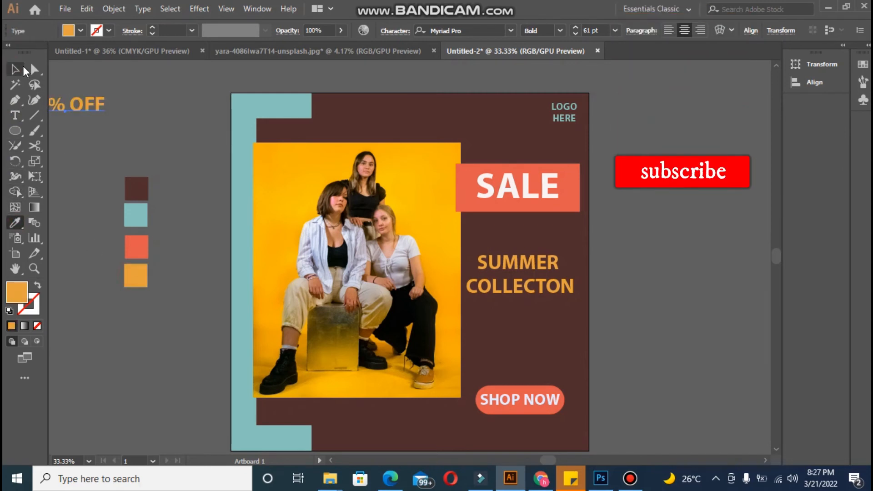
- Place the 50% OFF text in the brown area above the photo and stretch it slightly taller
left_click_drag(73, 103, 410, 111, "alt")
left_click_drag(359, 130, 360, 135)
left_click(176, 116)
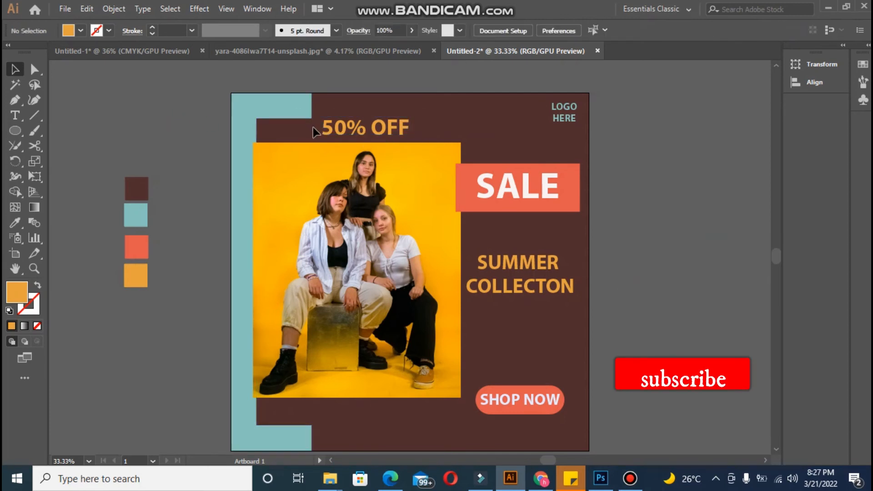
left_click_drag(410, 117, 409, 109)
left_click(181, 131)
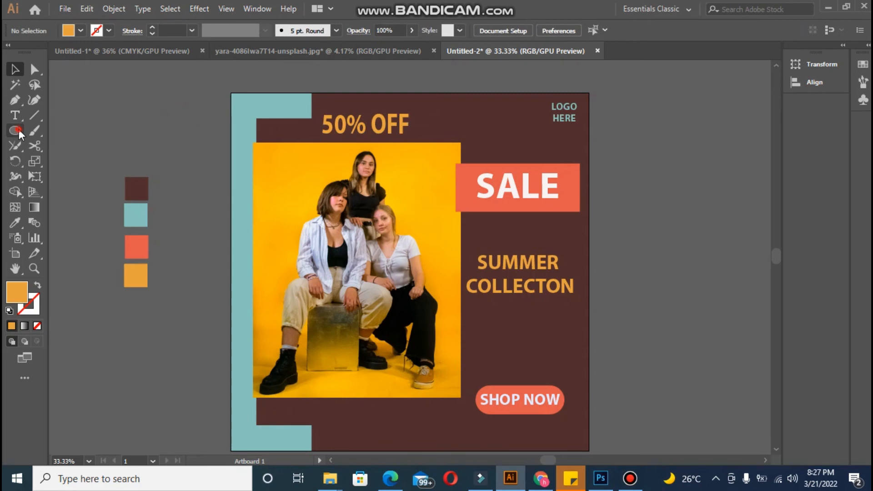
- Draw an orange circle about 9 px wide beside the artboard and place a copy of it a short distance to the right
left_click_drag(75, 131, 78, 131)
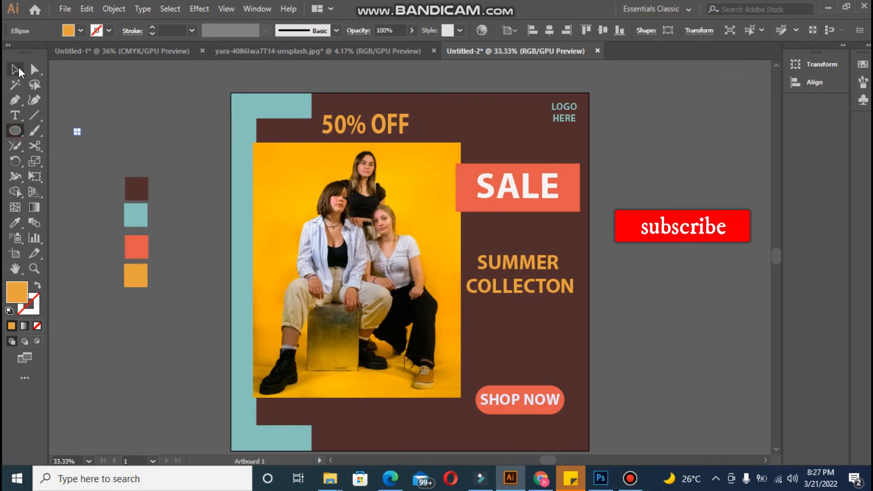
left_click(15, 69)
left_click(95, 136)
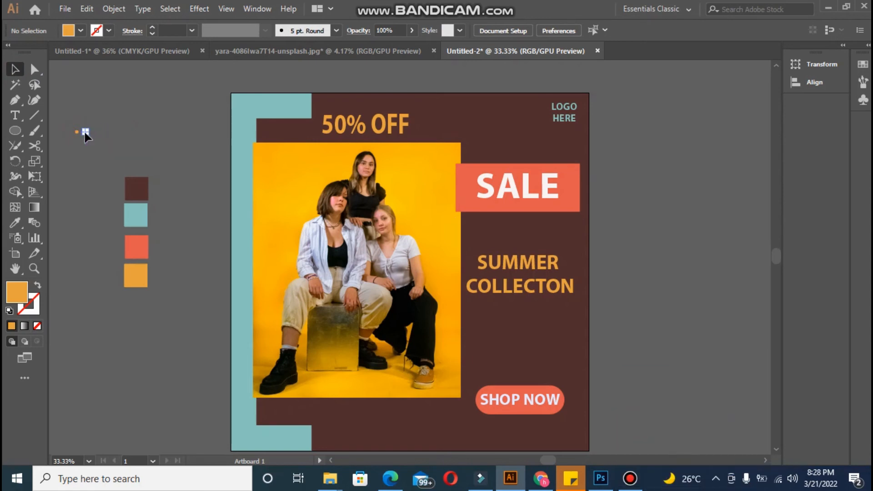
left_click(85, 134)
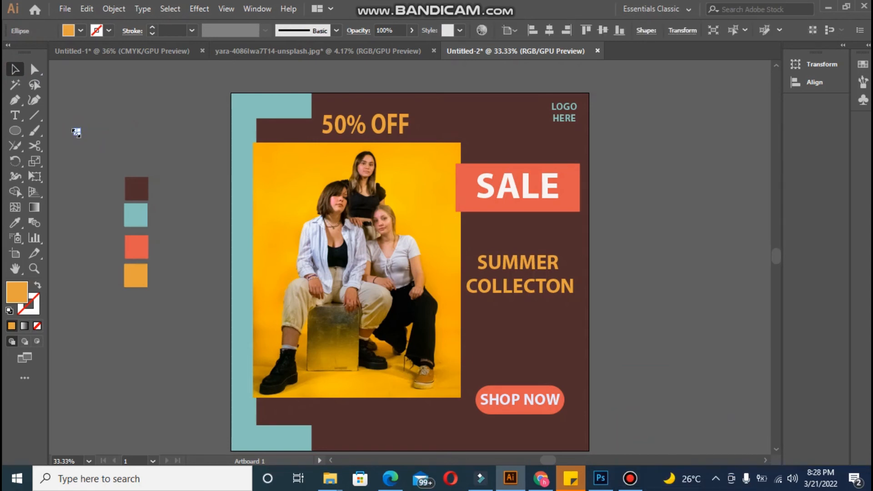
left_click_drag(77, 133, 84, 132)
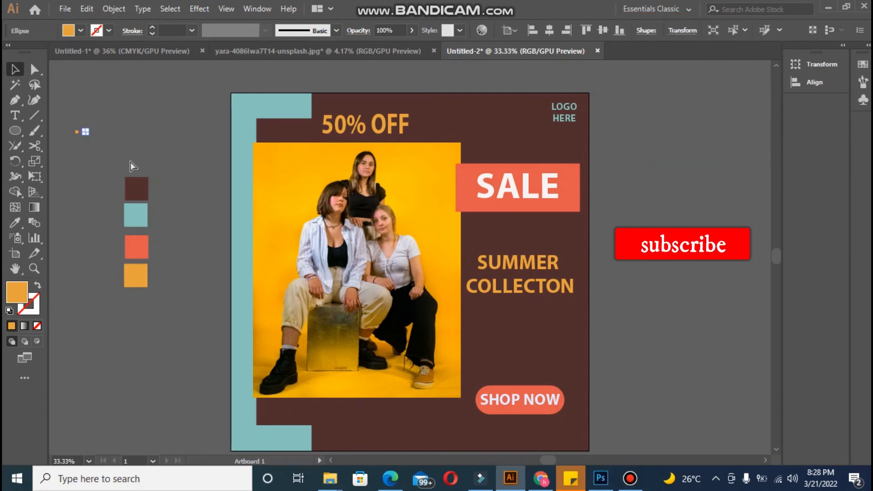
- Repeat the circle copy five times to make a row of seven dots, and group the row
key("ctrl+d")
key("ctrl+d")
key("ctrl+d")
key("ctrl+d")
key("ctrl+d")
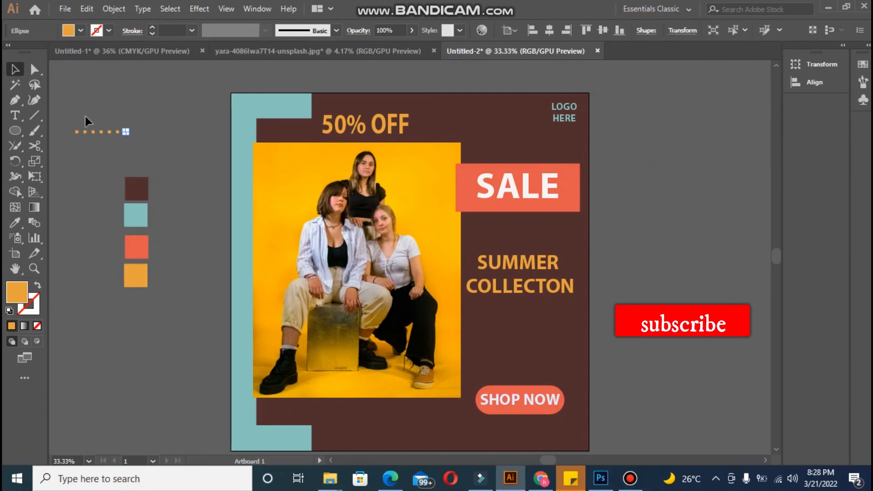
left_click(85, 111)
left_click_drag(72, 114, 134, 142)
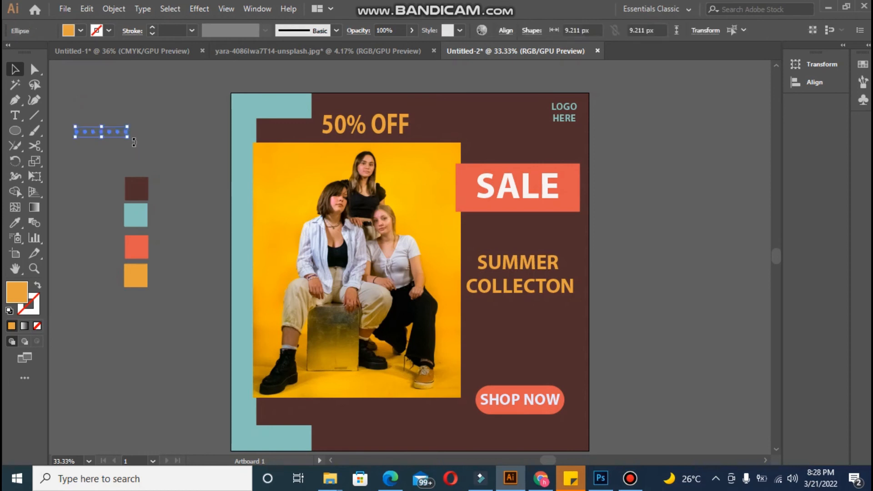
key("ctrl+g")
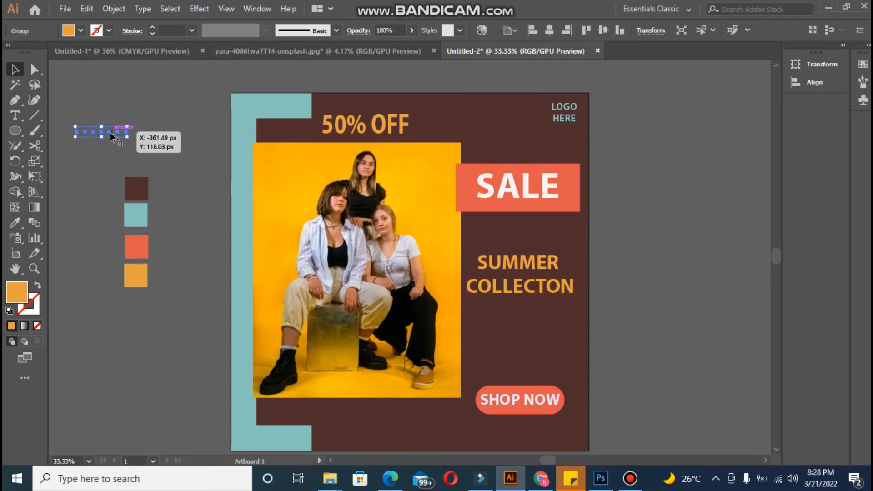
- Copy the dot row just below itself, repeat the copy four times for six rows, and center the rows horizontally
left_click_drag(111, 132, 113, 142)
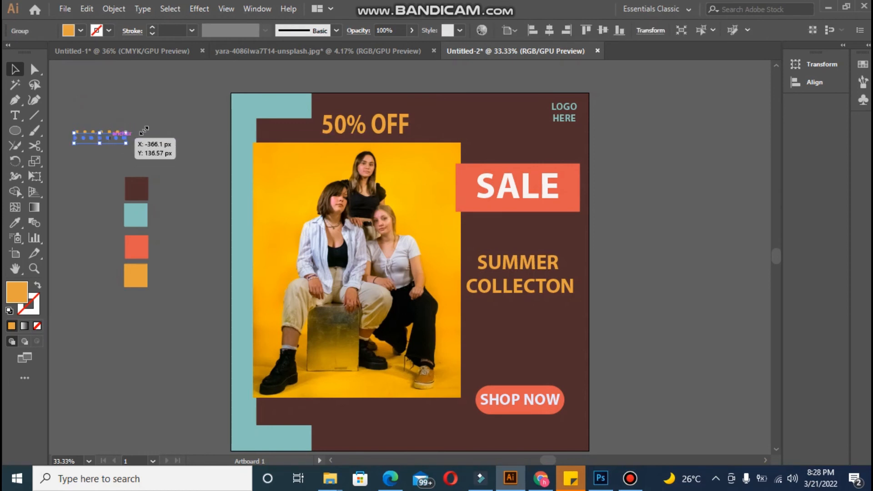
key("ctrl+d")
key("ctrl+d")
key("ctrl+d")
key("ctrl+d")
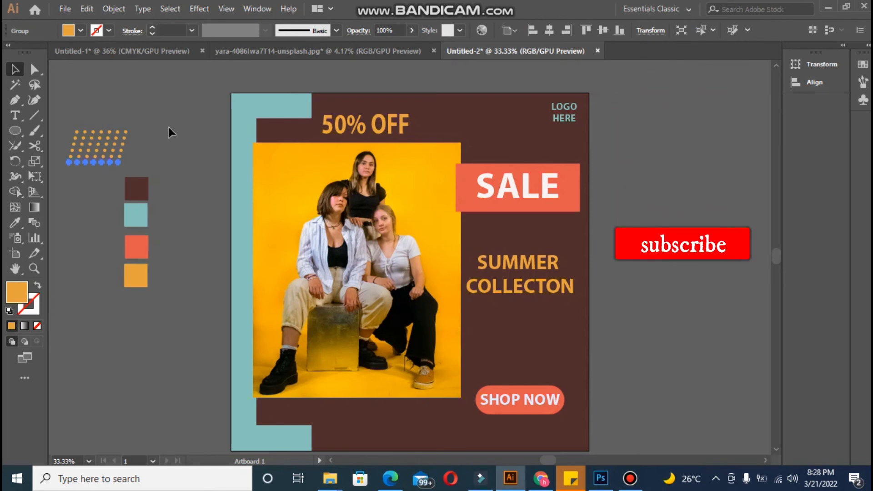
left_click_drag(71, 116, 128, 166)
left_click(549, 32)
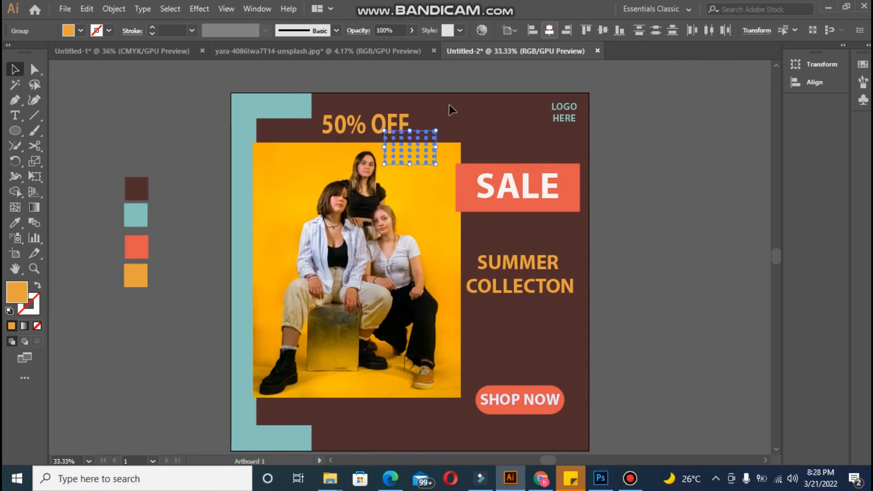
- Move the dot grid above the SALE block, beside the LOGO HERE text, and fill it with the bracket's teal
left_click_drag(420, 137, 499, 120)
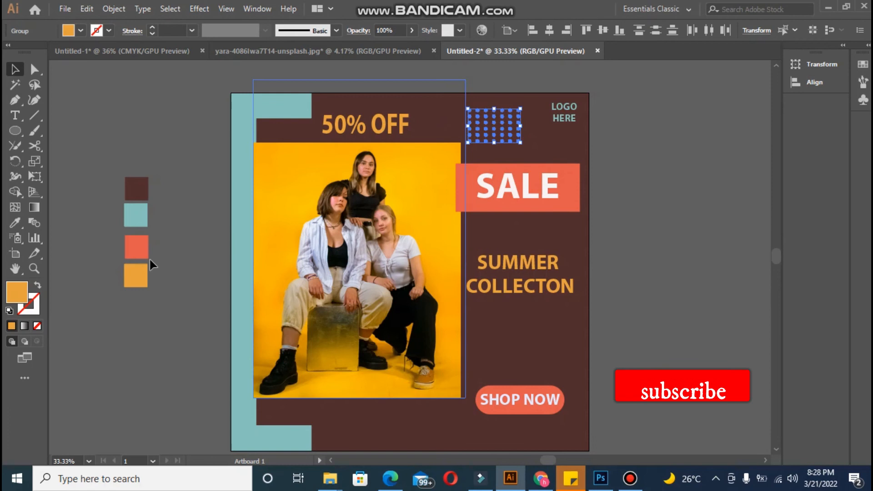
left_click(15, 224)
left_click(245, 176)
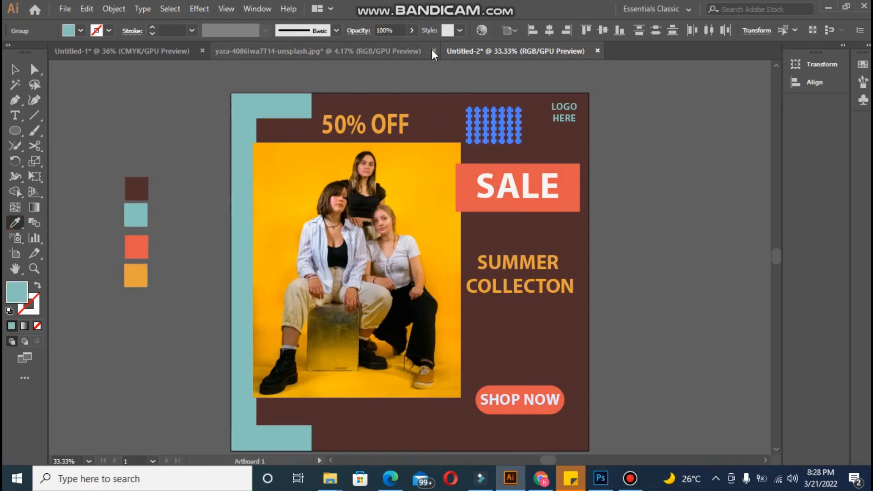
- Reduce the opacity of the dot grid above the SALE block to 47% and deselect it
left_click(412, 31)
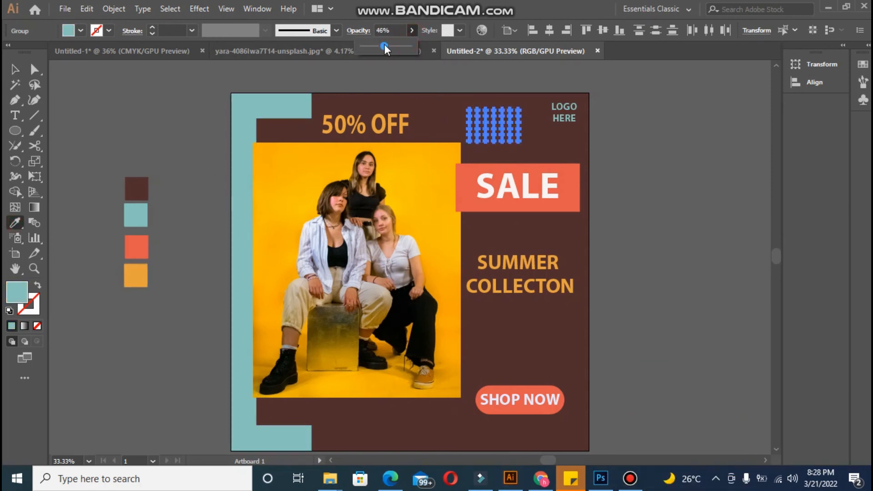
left_click_drag(385, 46, 385, 46)
left_click(212, 101)
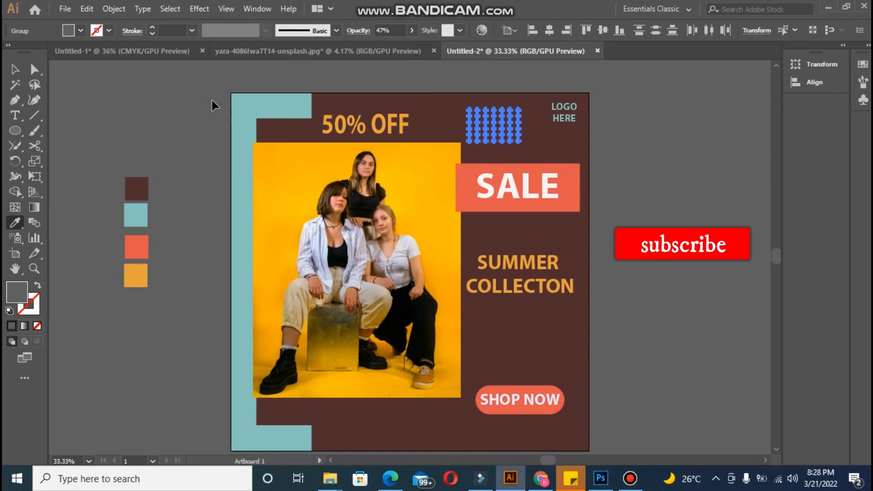
key("ctrl+z")
left_click(15, 69)
left_click(136, 82)
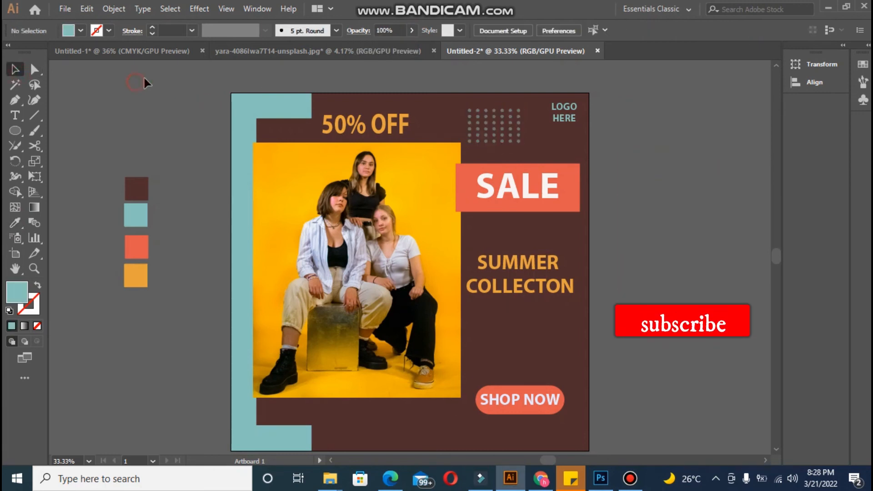
- Place a smaller, upright copy of the dot grid in the artboard's lower-right corner, below the SHOP NOW button
left_click(446, 100)
mouse_move(539, 142)
left_mouse_down()
mouse_move(678, 206)
mouse_move(704, 235)
mouse_move(667, 227)
mouse_move(684, 210)
mouse_move(695, 228)
mouse_move(586, 414)
mouse_move(558, 421)
mouse_move(581, 446)
mouse_move(572, 434)
mouse_move(568, 442)
left_mouse_up()
left_click(398, 413)
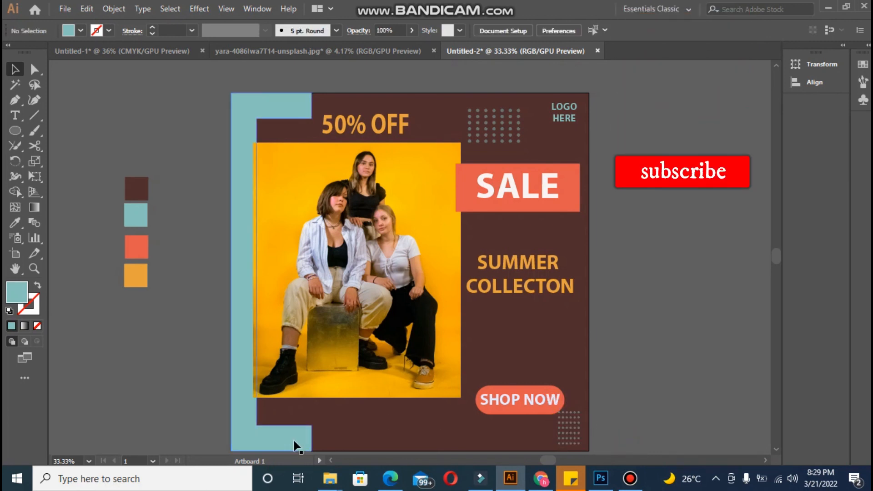
- Give the teal bracket a 0.25 pt stroke with round caps
left_click(280, 189)
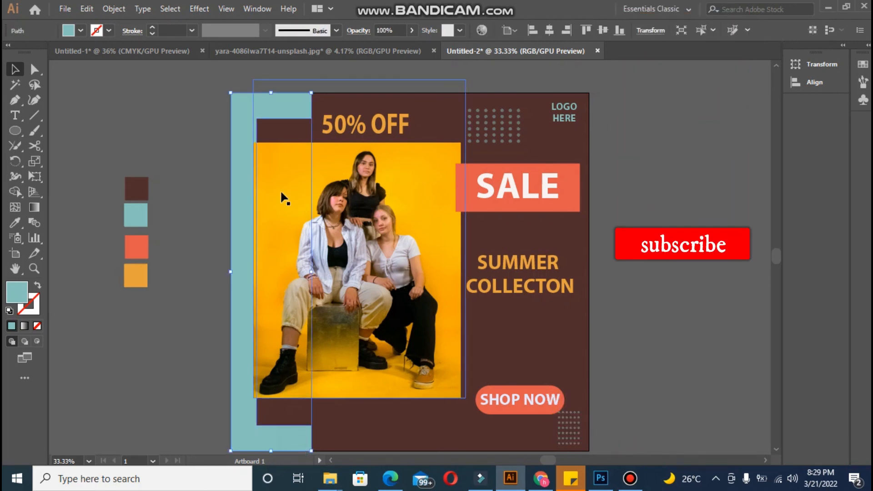
left_click(245, 11)
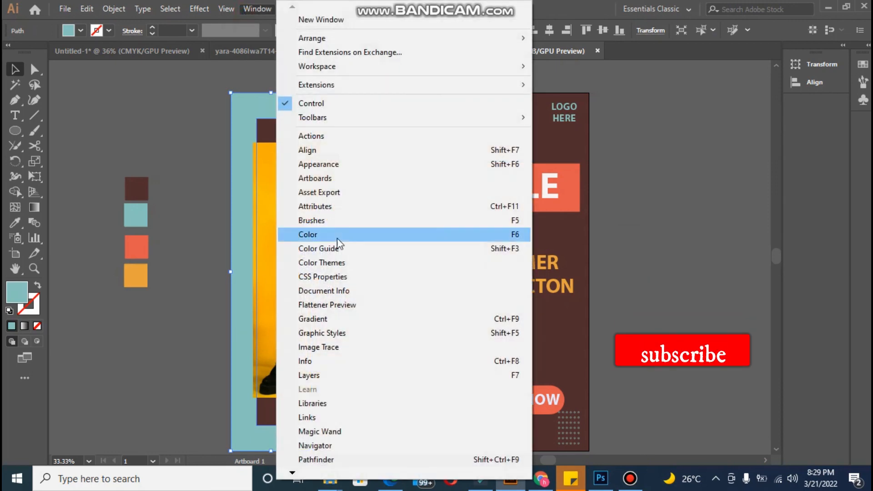
left_click(293, 471)
left_click(294, 471)
left_click(293, 472)
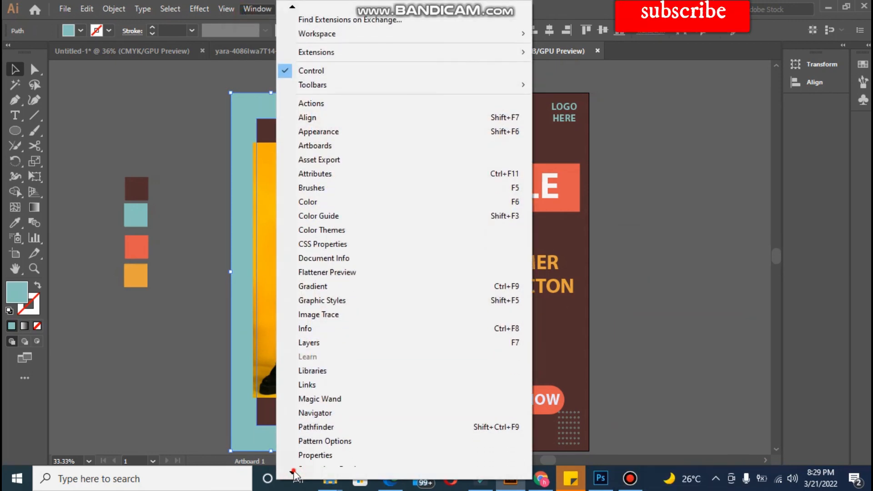
mouse_move(294, 472)
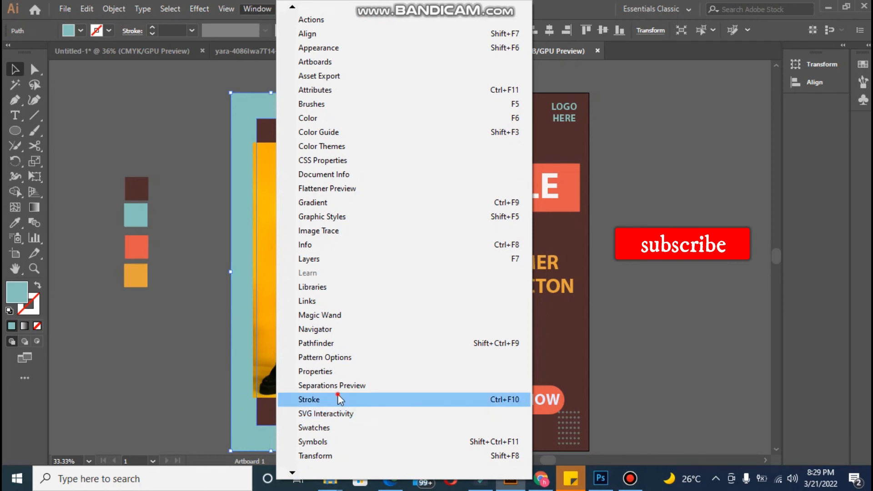
left_click(338, 399)
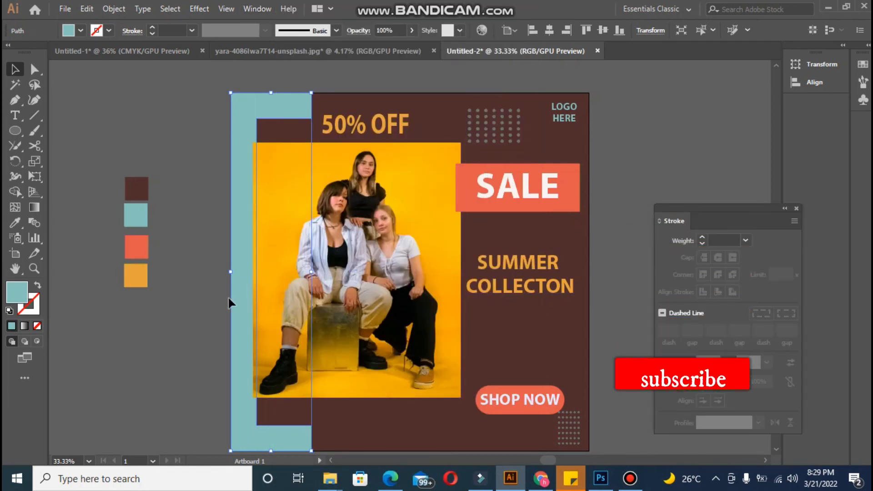
left_click(701, 238)
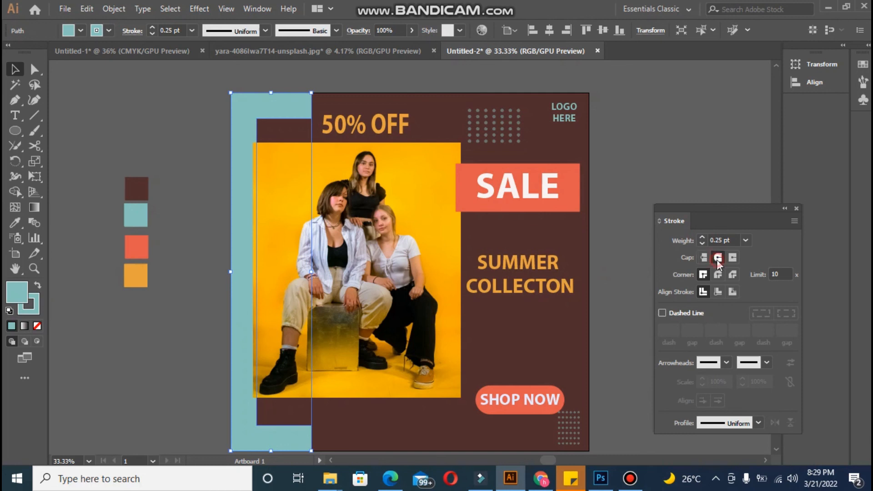
left_click(796, 208)
left_click(705, 164)
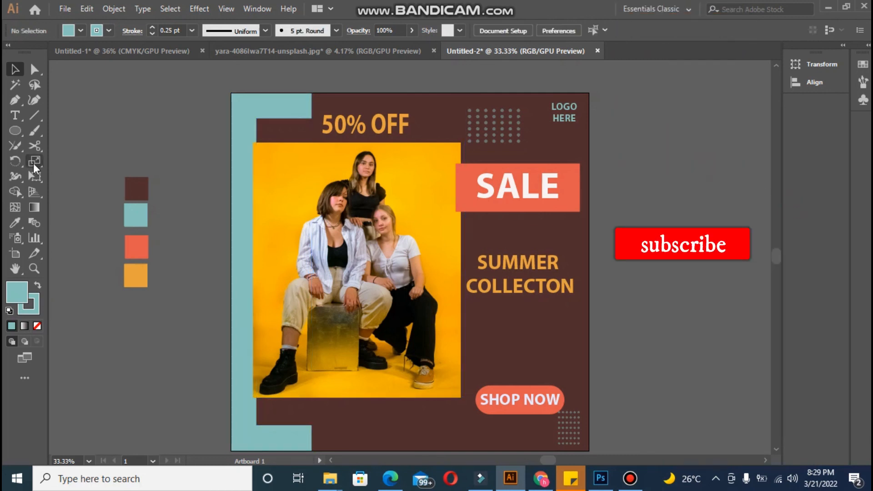
left_click(14, 117)
left_click(104, 120)
key("BackSpace")
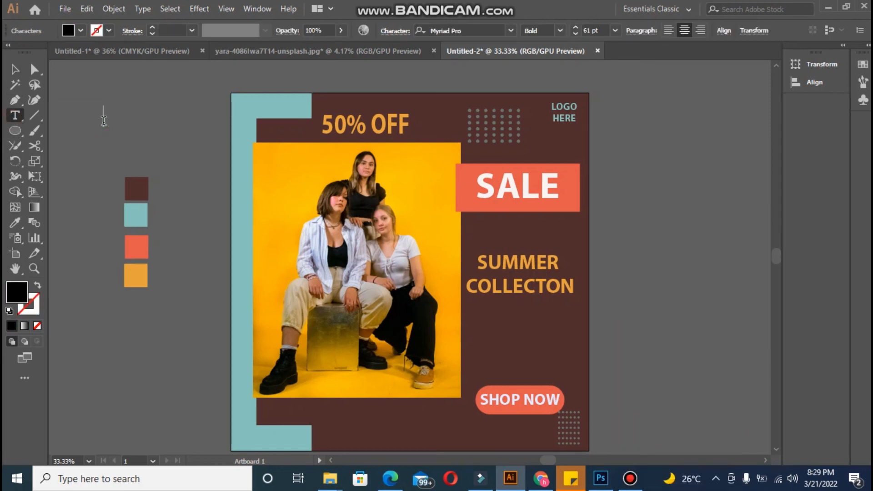
type("www.")
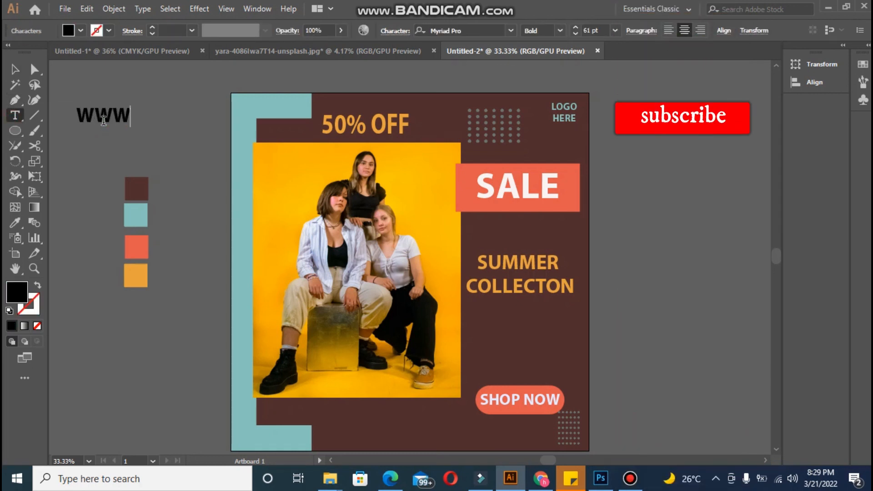
type("SAL")
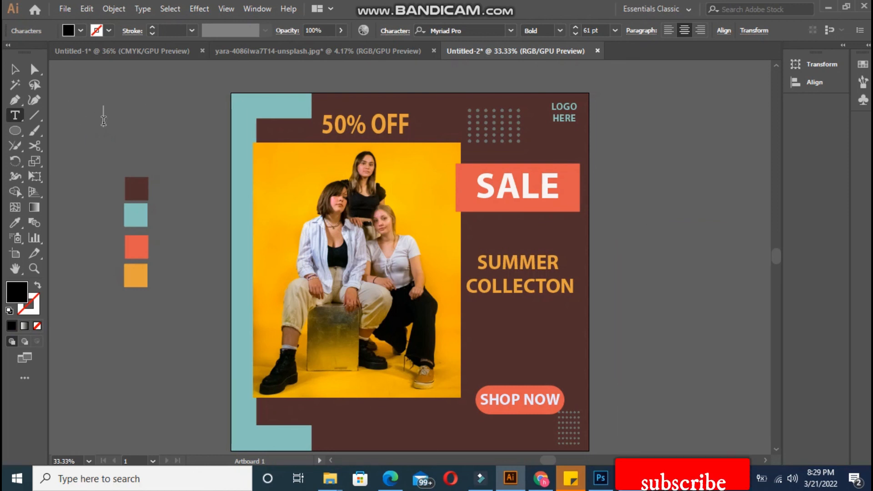
key("BackSpace")
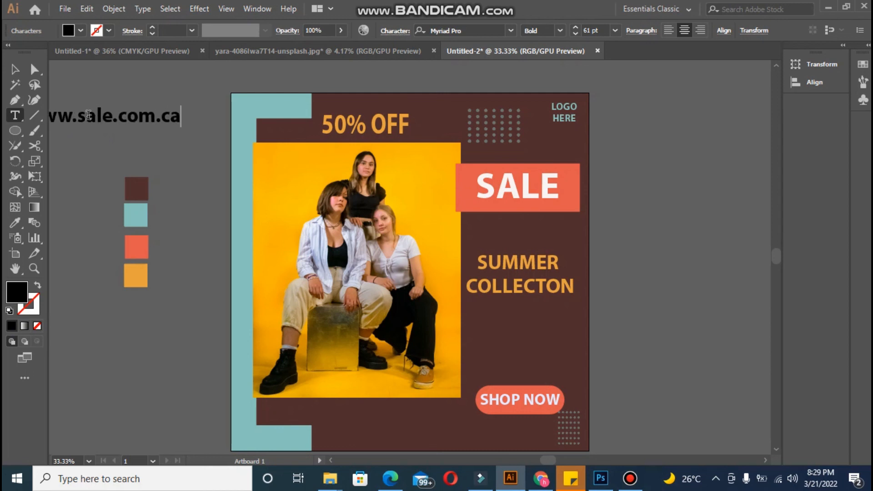
left_click(5, 68)
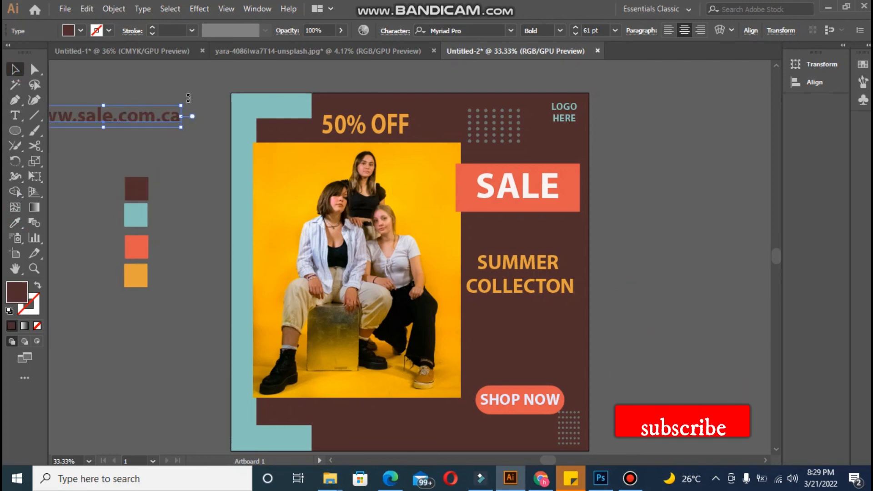
- Rotate the web address 90 degrees to read upward and place it on the teal bracket's vertical bar
left_click_drag(189, 100, 69, 181)
left_click_drag(775, 244, 777, 258)
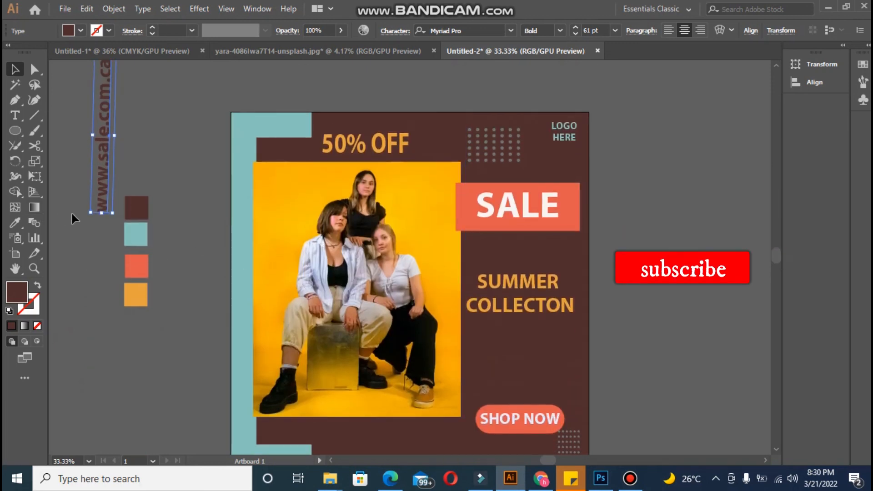
left_click_drag(83, 220, 86, 222)
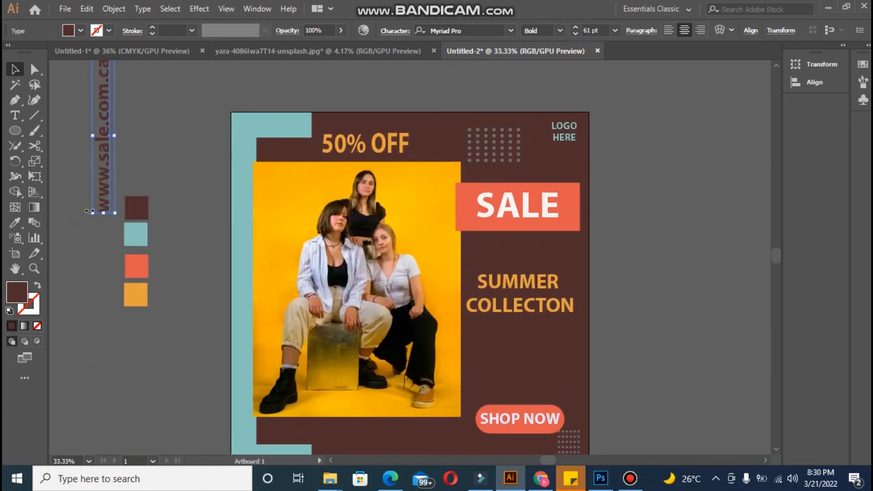
left_click_drag(267, 317, 245, 299)
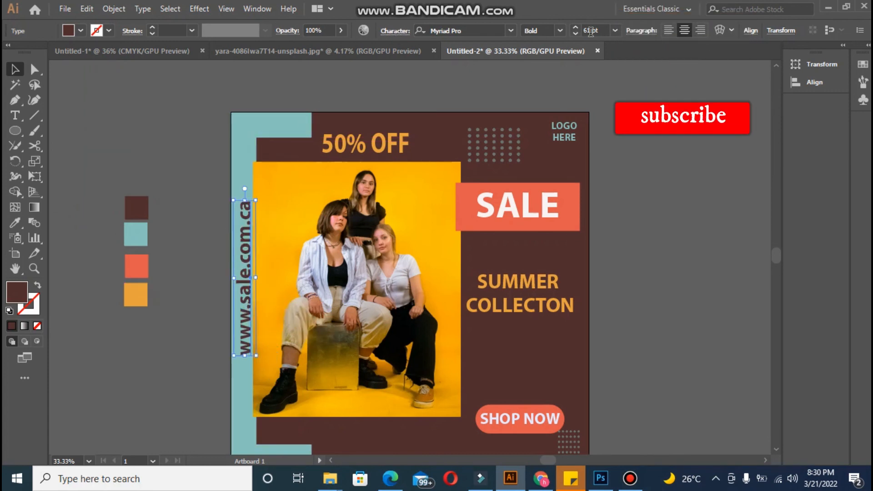
- Set the web address's font size to 54 pt
left_click(577, 33)
left_click(577, 33)
left_click(578, 33)
left_click(578, 33)
left_click(577, 33)
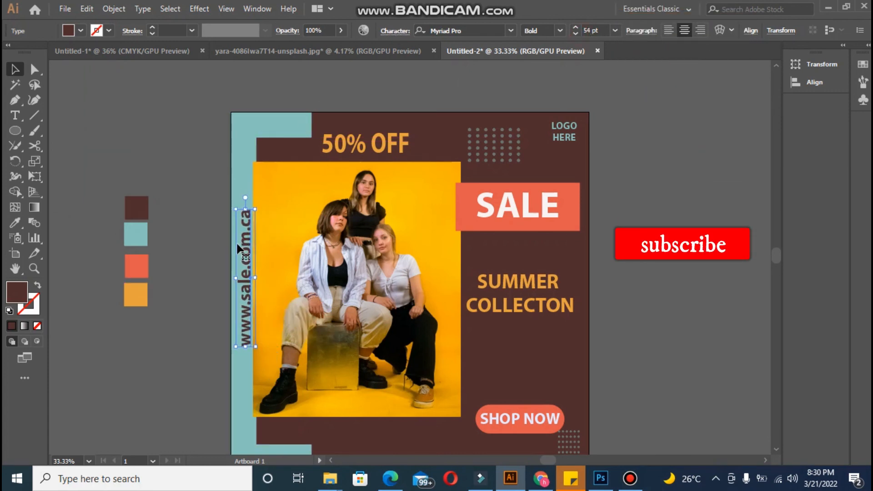
- Align the web address to the artboard's left edge and nudge it slightly right to sit within the teal bar
left_click(749, 31)
left_click(645, 67)
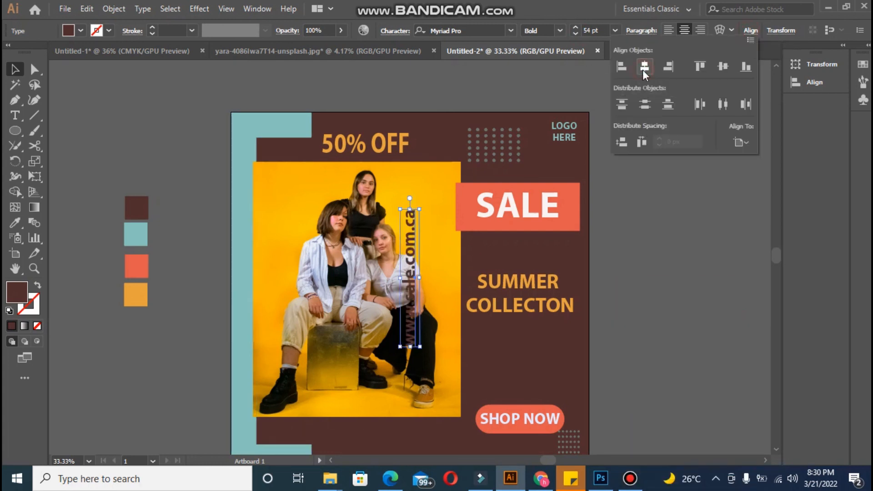
left_click(618, 73)
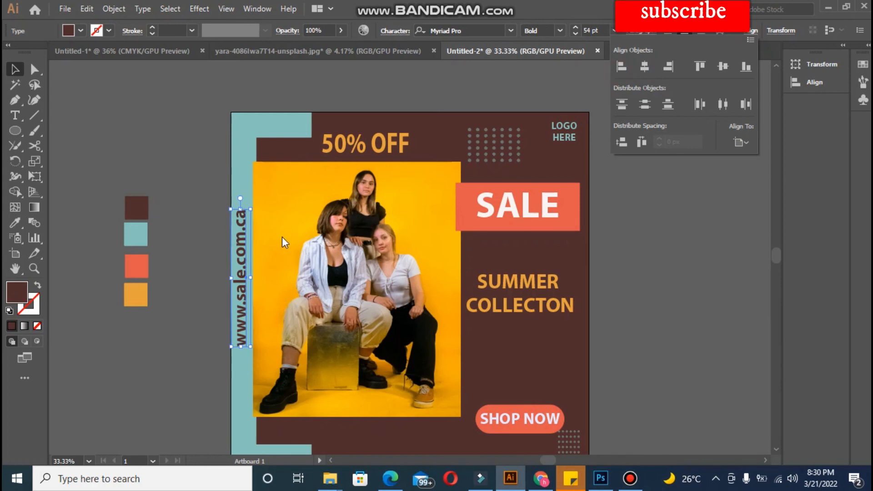
key("Right")
key("Right")
key("Right")
key("Right")
key("Right")
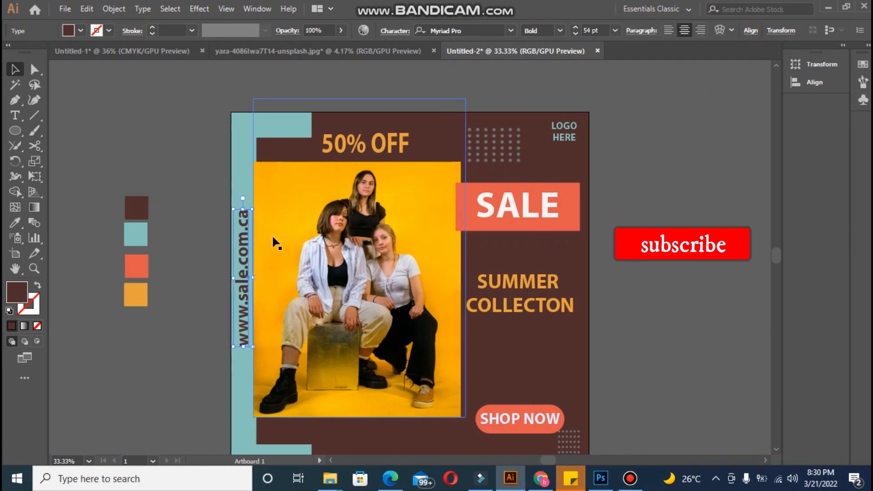
- Center the web address vertically on the artboard and deselect it
left_click(196, 200)
left_click(238, 220)
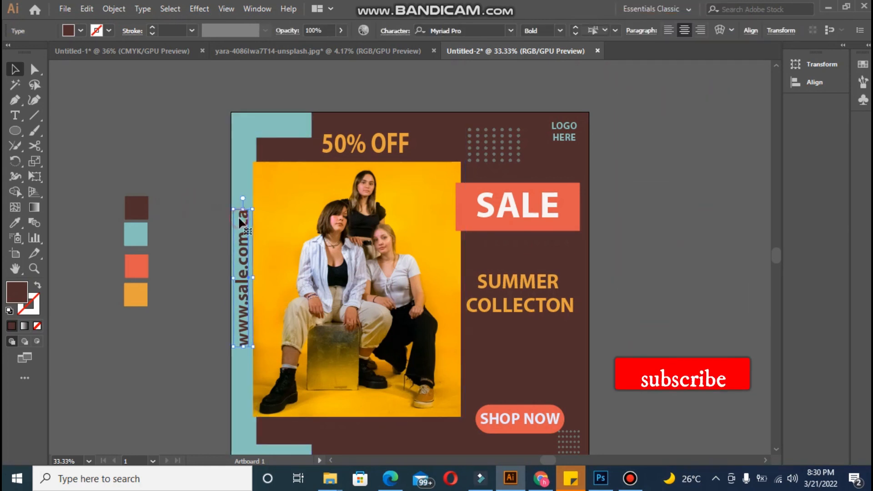
left_click(755, 33)
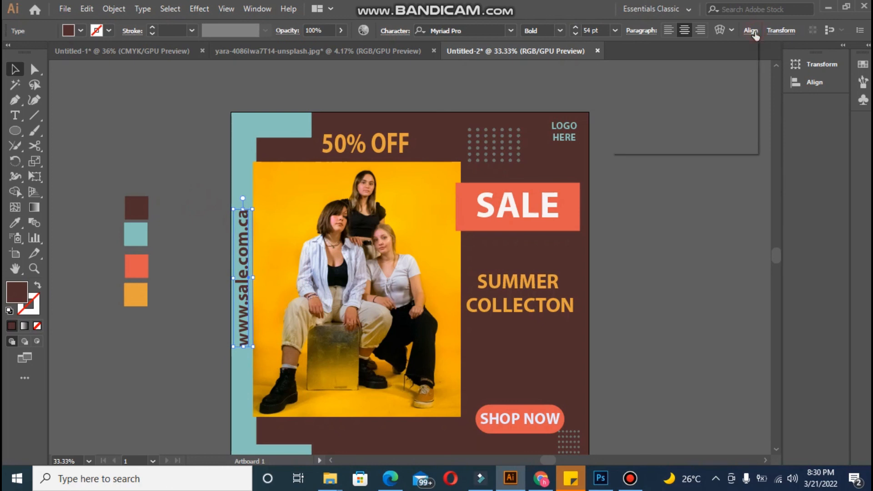
left_click(722, 69)
left_click(704, 239)
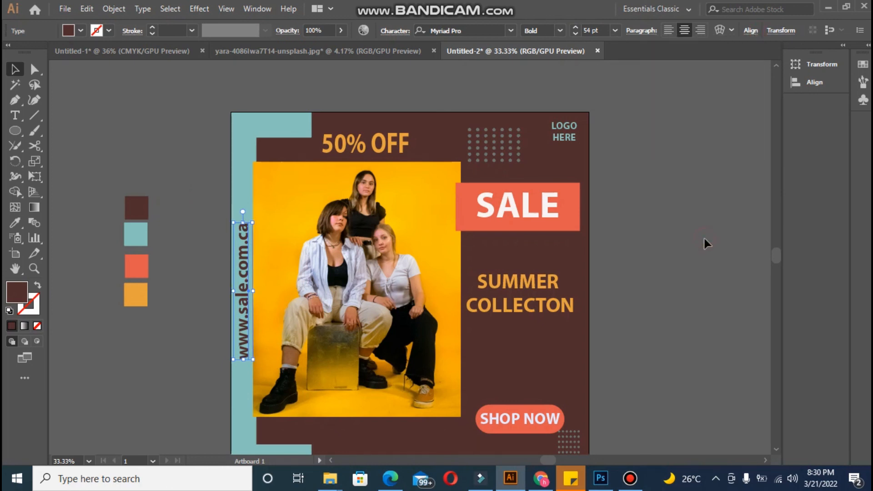
left_click(704, 239)
key("ctrl+0")
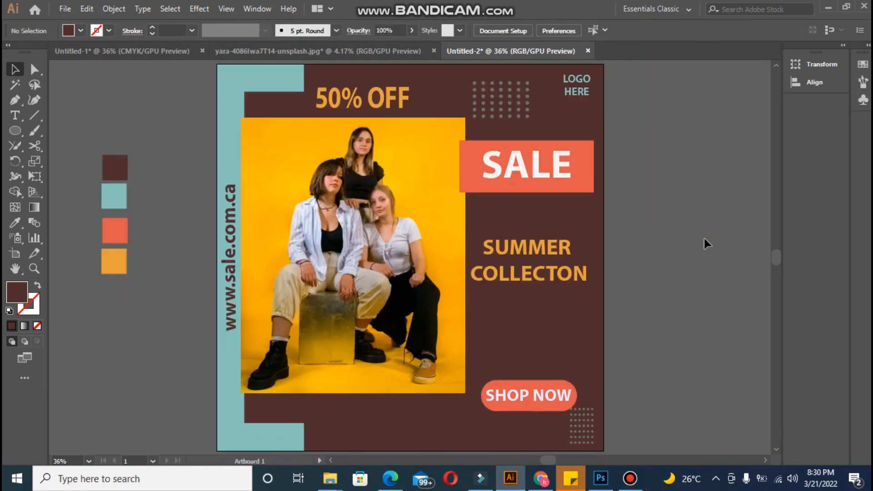